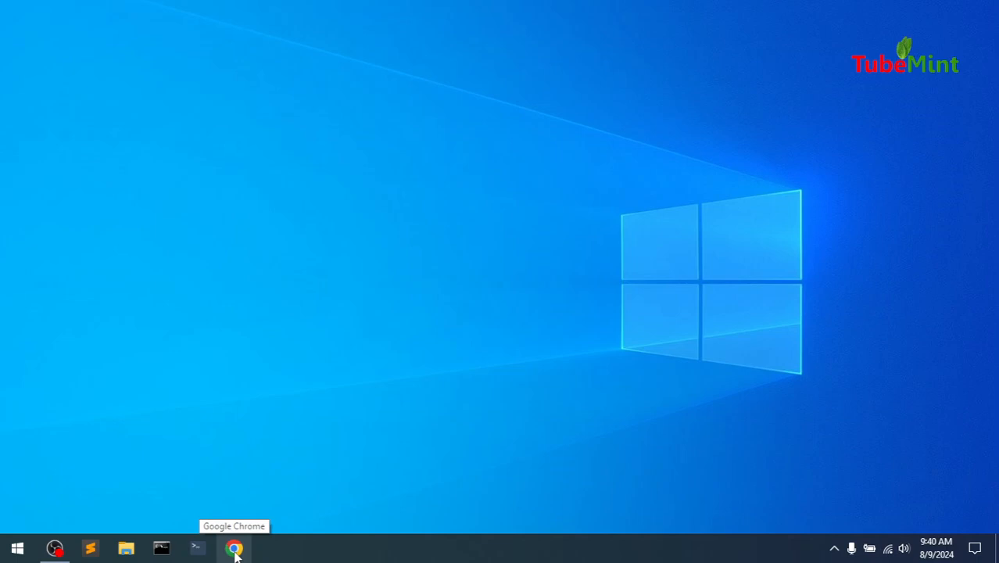
Launch Google Chrome and go to wordpress.org
click(235, 550)
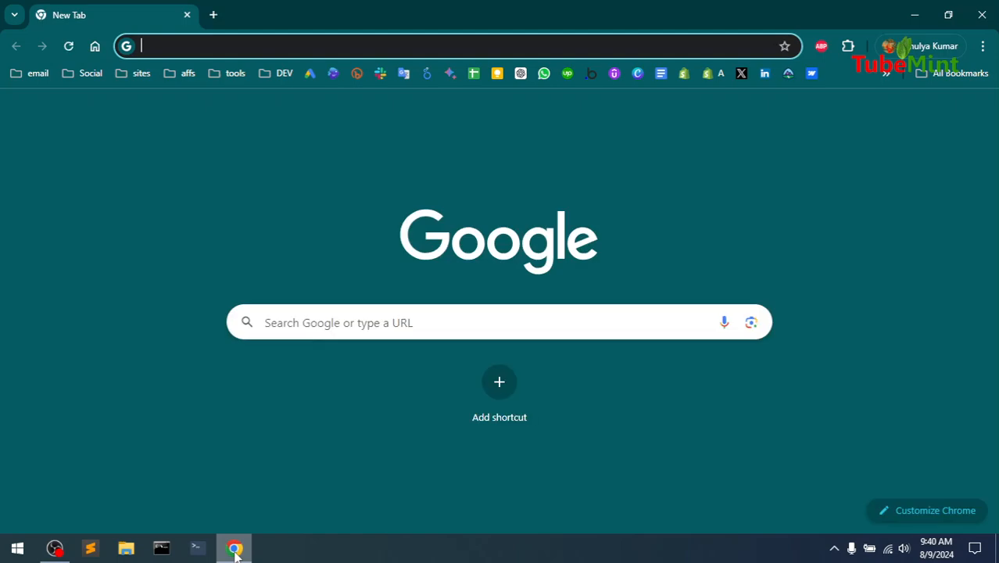
text(wo)
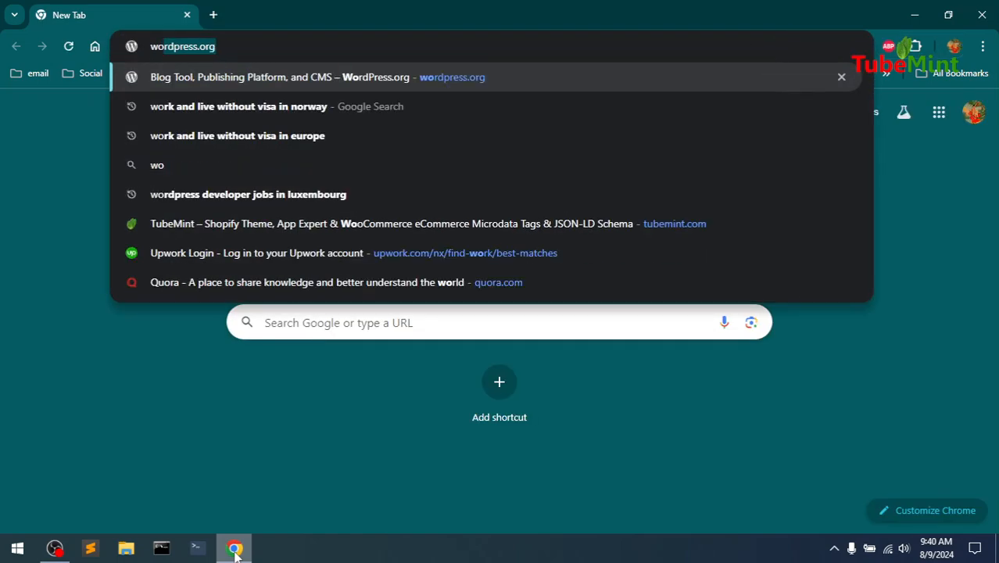
text(rdpress.org)
key(Return)
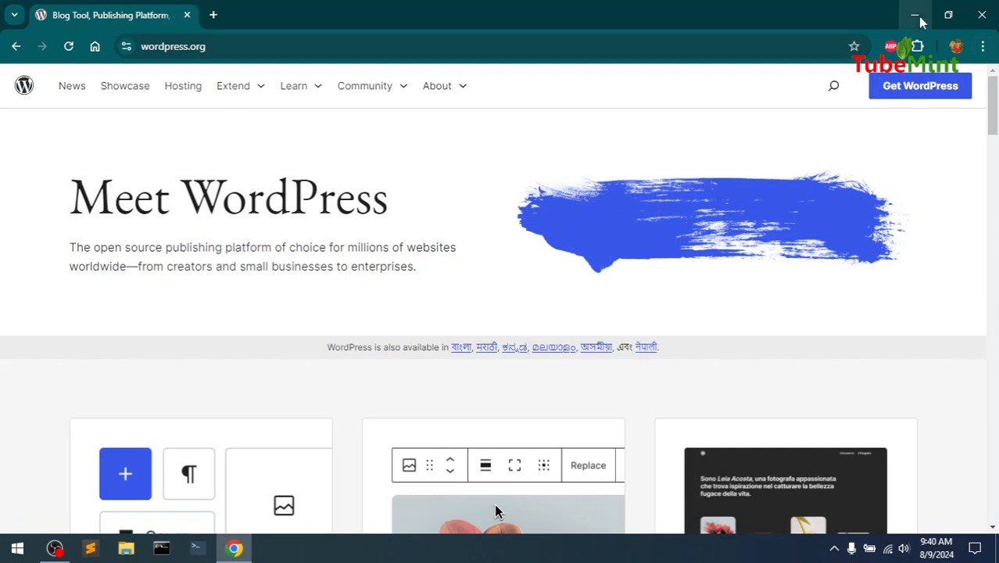
Download the WordPress 6.6.1 zip from the Get WordPress page, then minimize Chrome
click(906, 91)
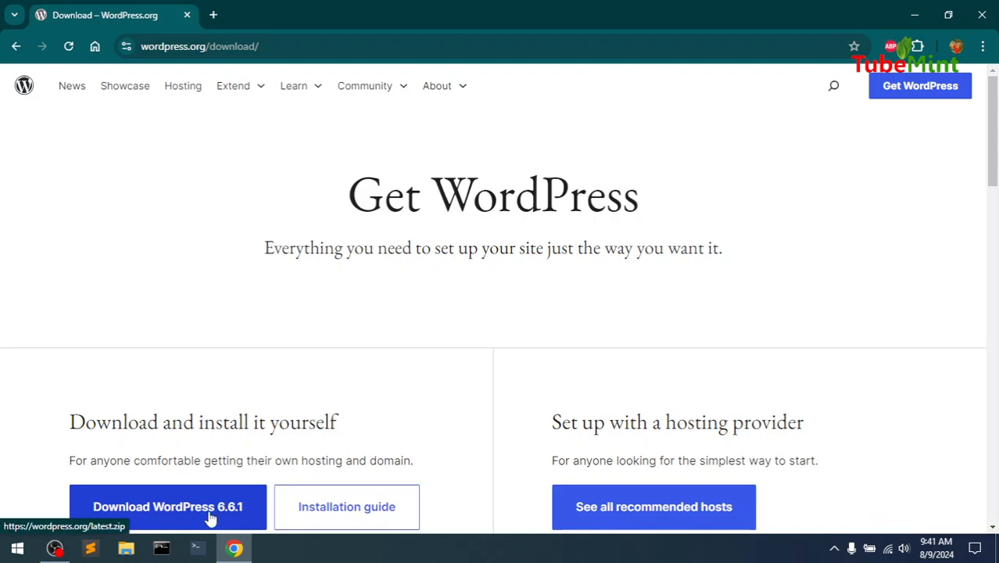
click(226, 513)
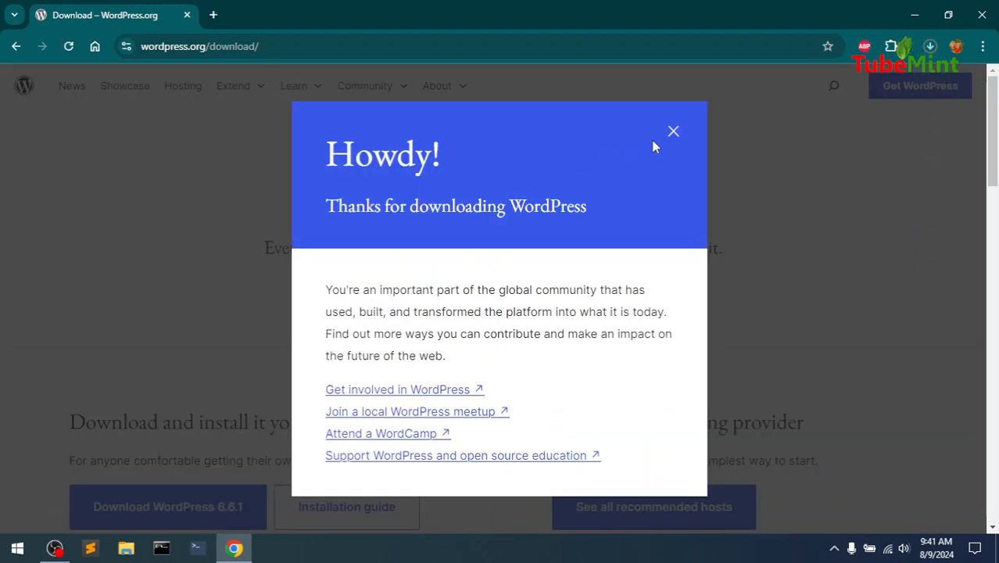
click(673, 133)
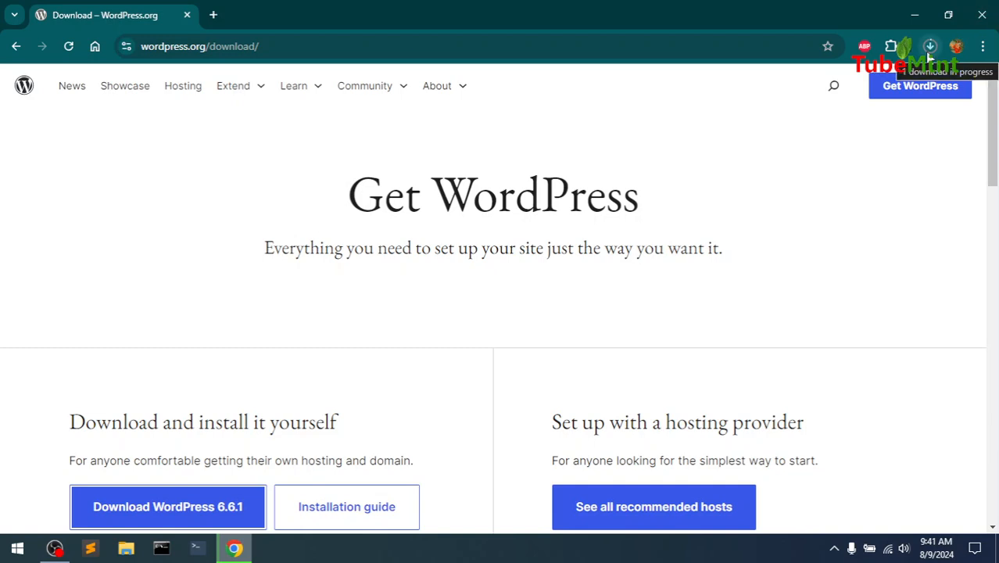
click(916, 17)
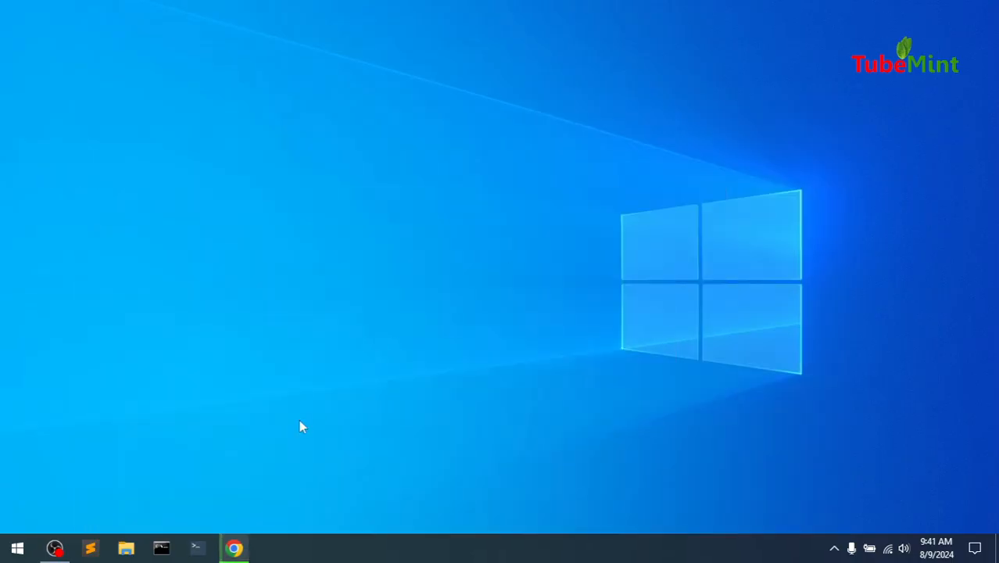
Extract the wordpress-6.6.1 zip in Downloads into a wordpress-6.6.1 folder
click(125, 548)
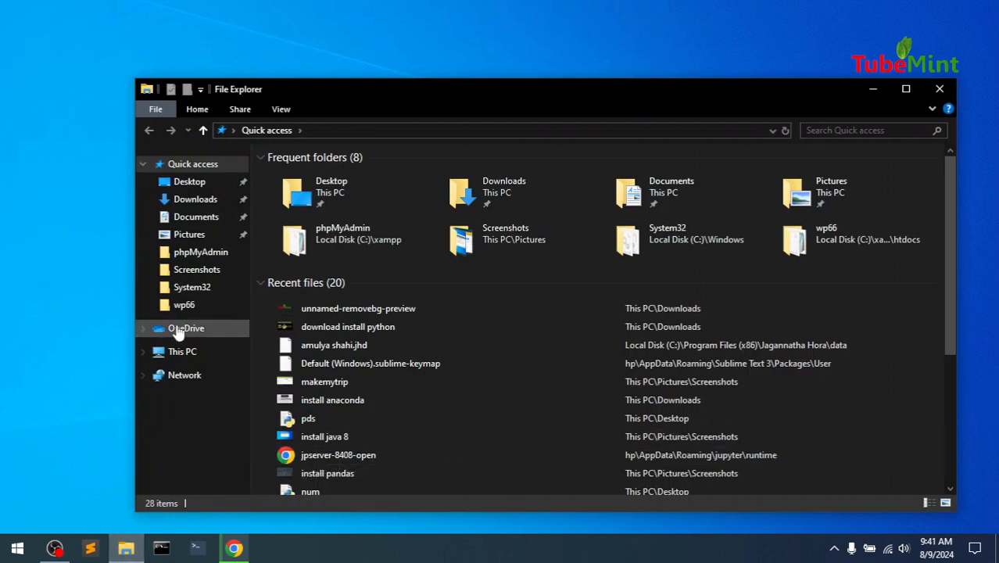
click(195, 204)
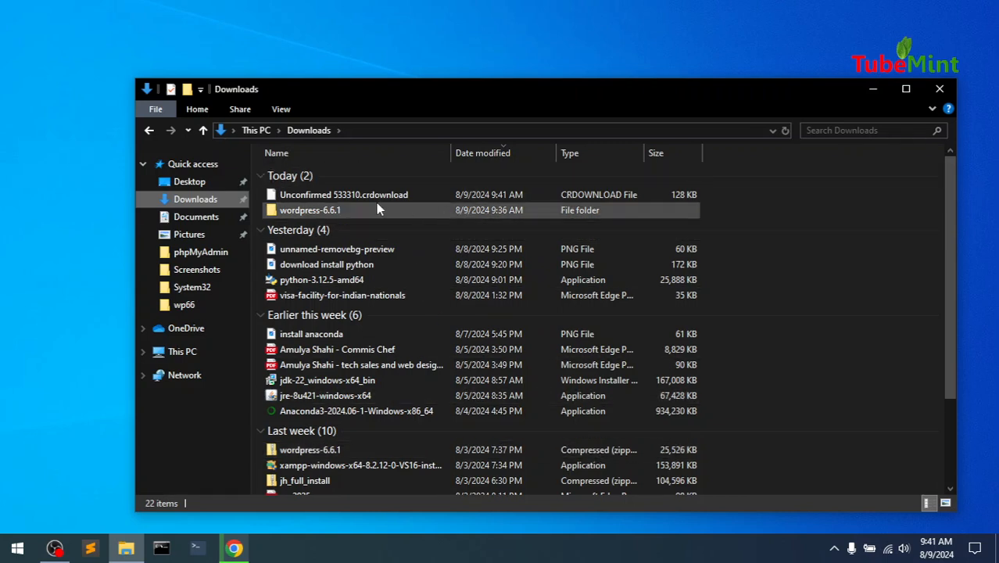
click(280, 451)
right_click(285, 455)
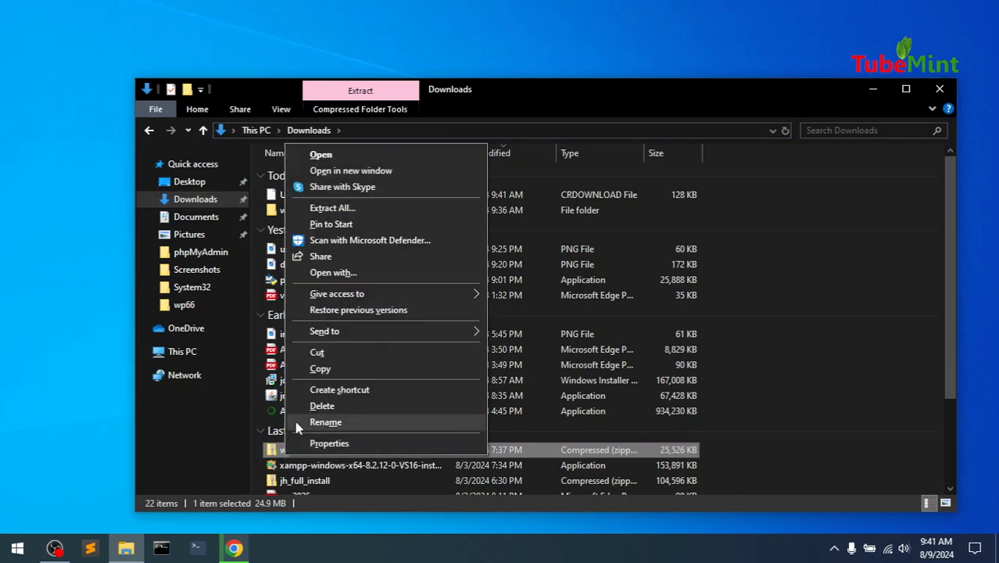
click(329, 208)
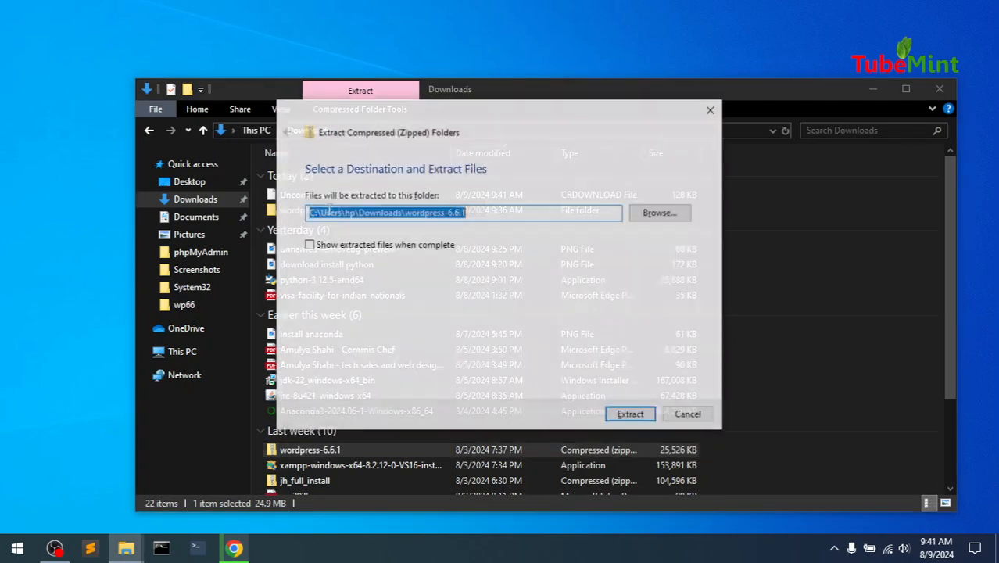
click(630, 416)
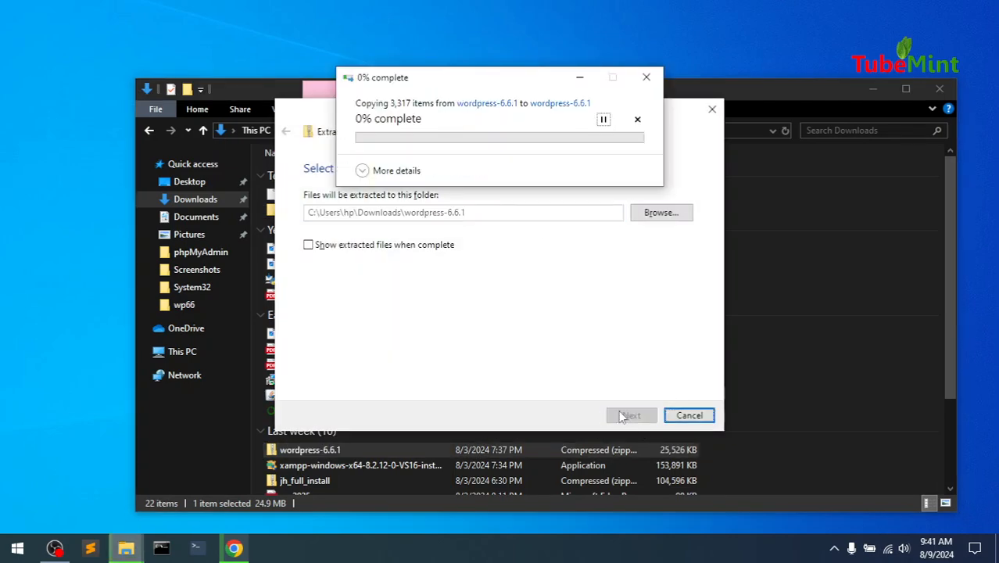
click(647, 80)
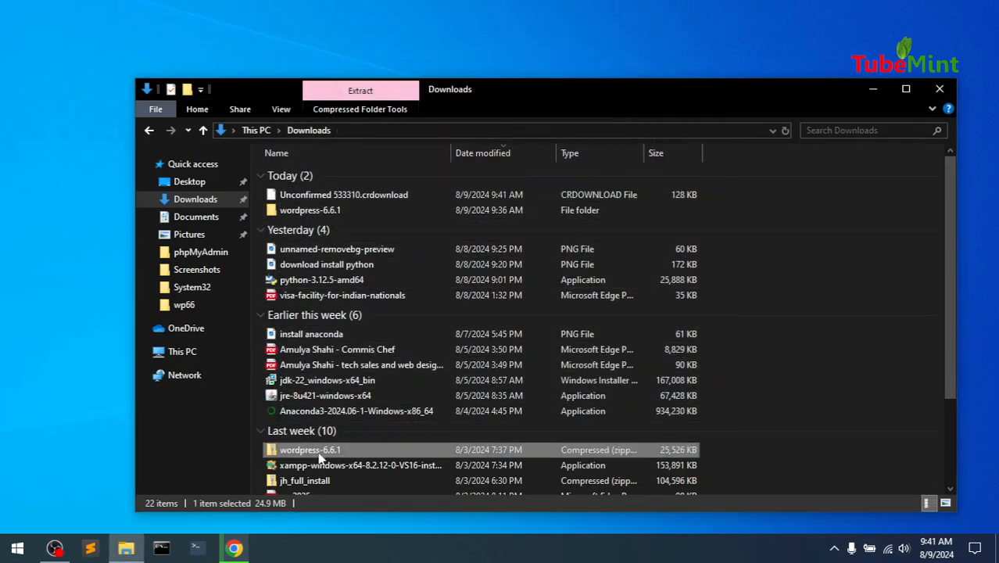
Copy the extracted wordpress-6.6.1 folder and close File Explorer
click(311, 215)
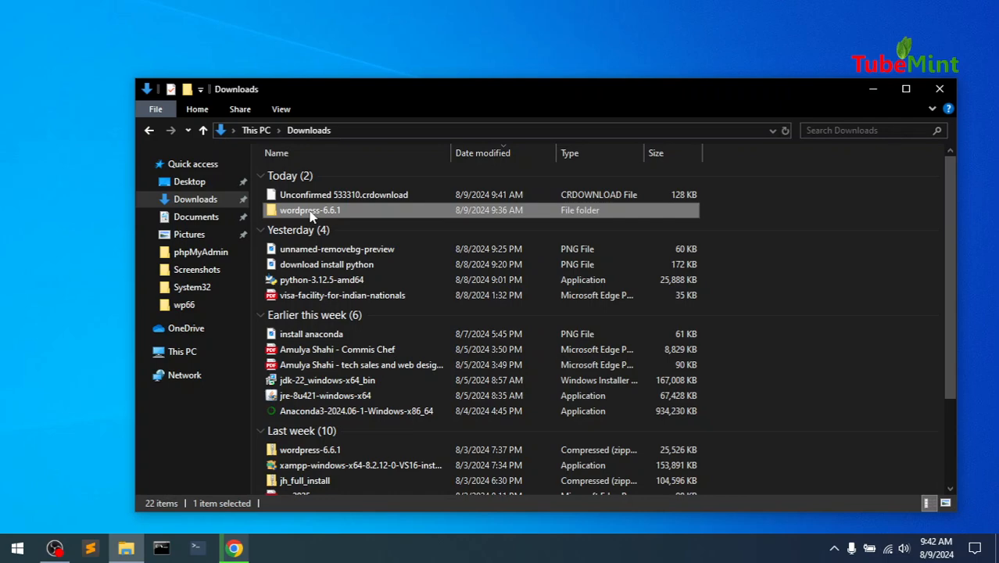
right_click(310, 215)
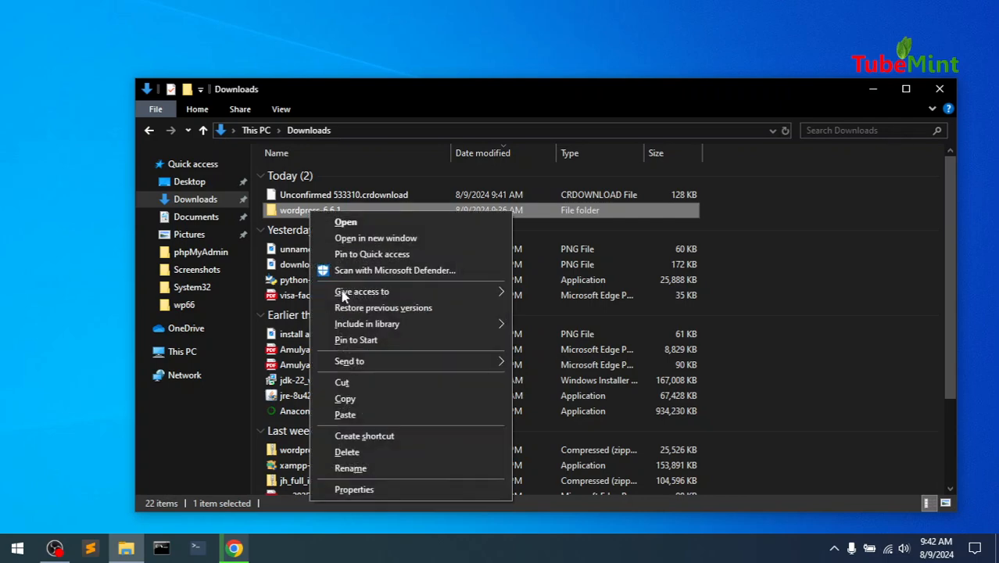
click(345, 398)
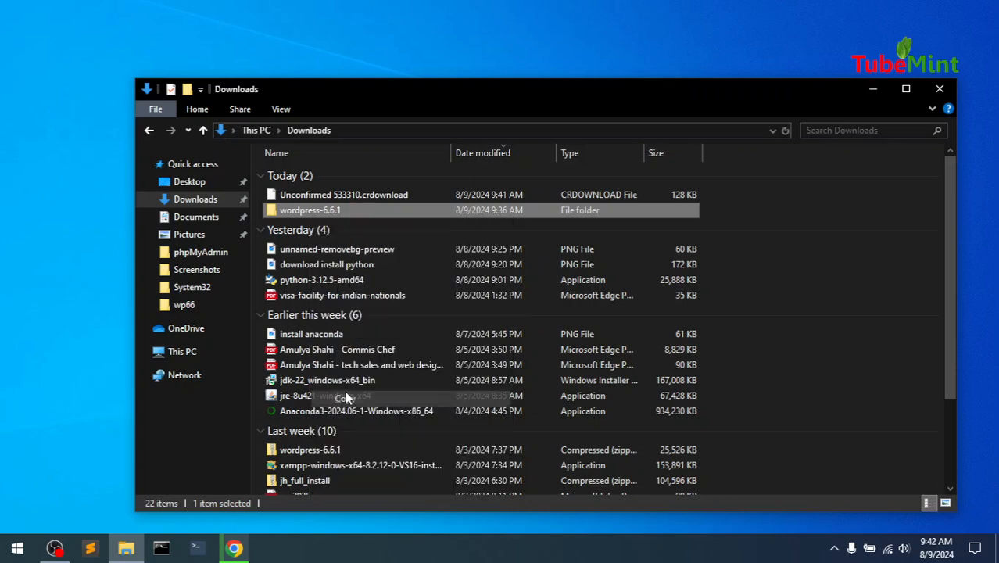
click(940, 97)
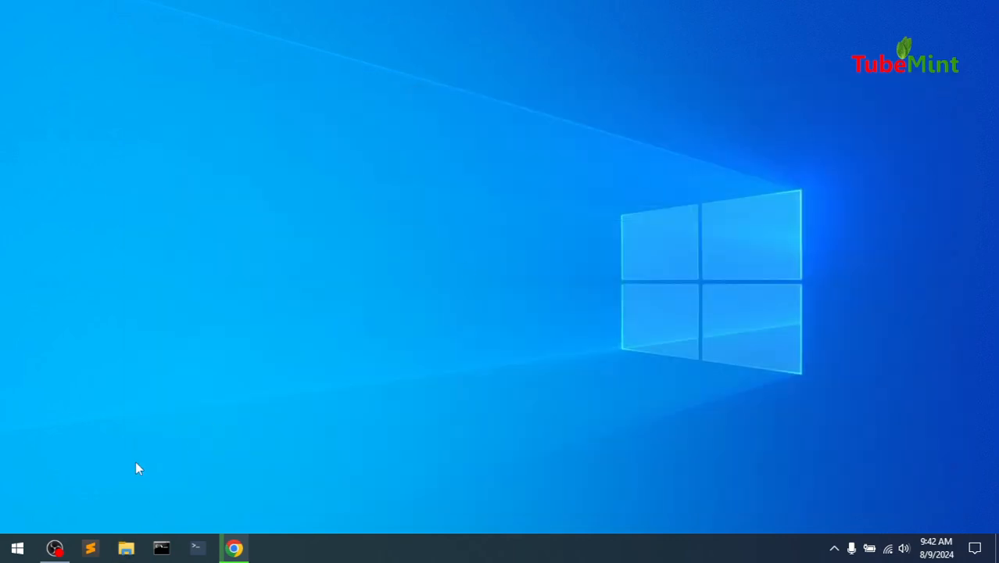
Pin XAMPP Control Panel to Start from the XAMPP group and launch it
click(22, 548)
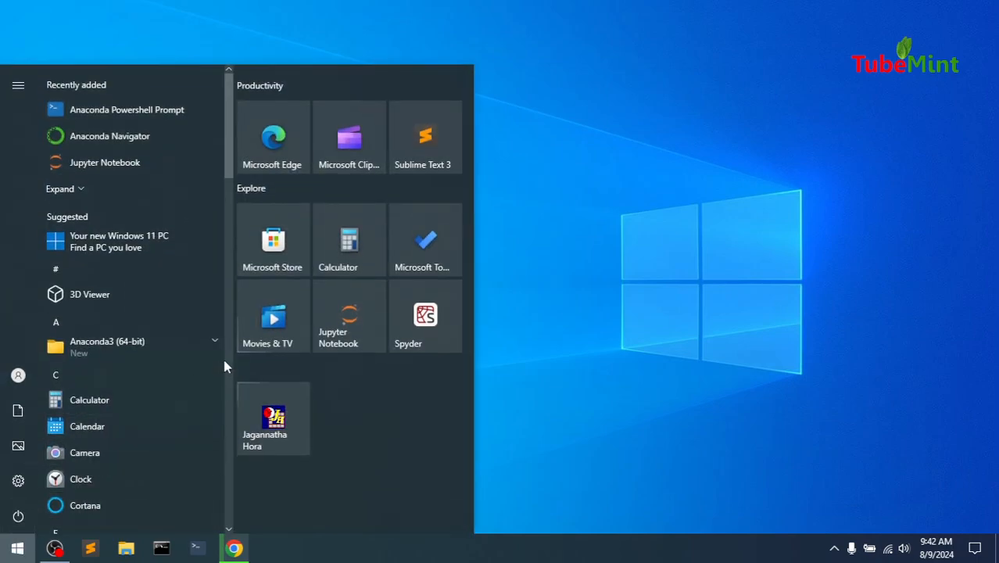
mouse_move(232, 149)
mouse_down()
mouse_move(219, 346)
mouse_move(232, 419)
mouse_move(229, 529)
mouse_up()
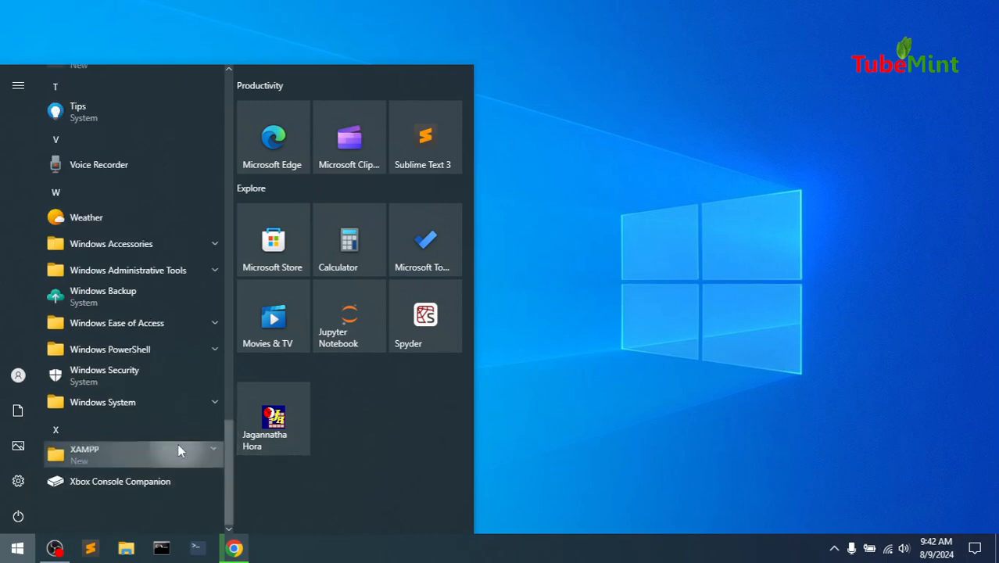
click(178, 451)
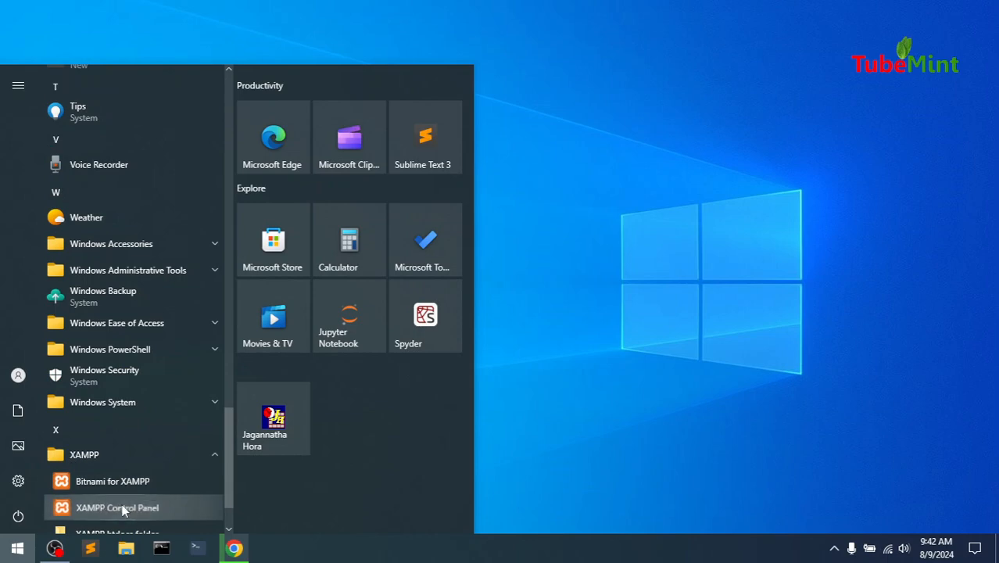
right_click(123, 510)
click(162, 444)
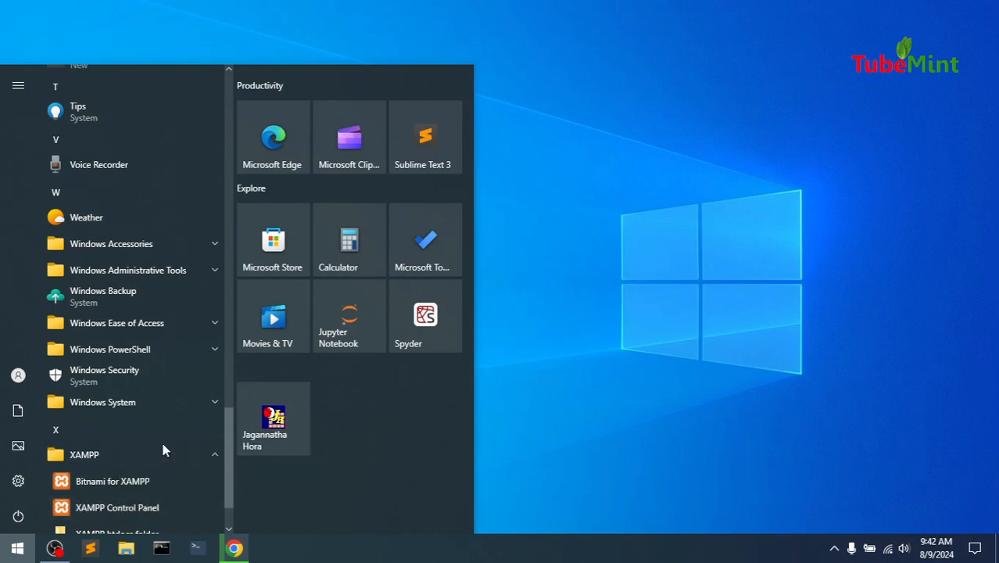
click(349, 415)
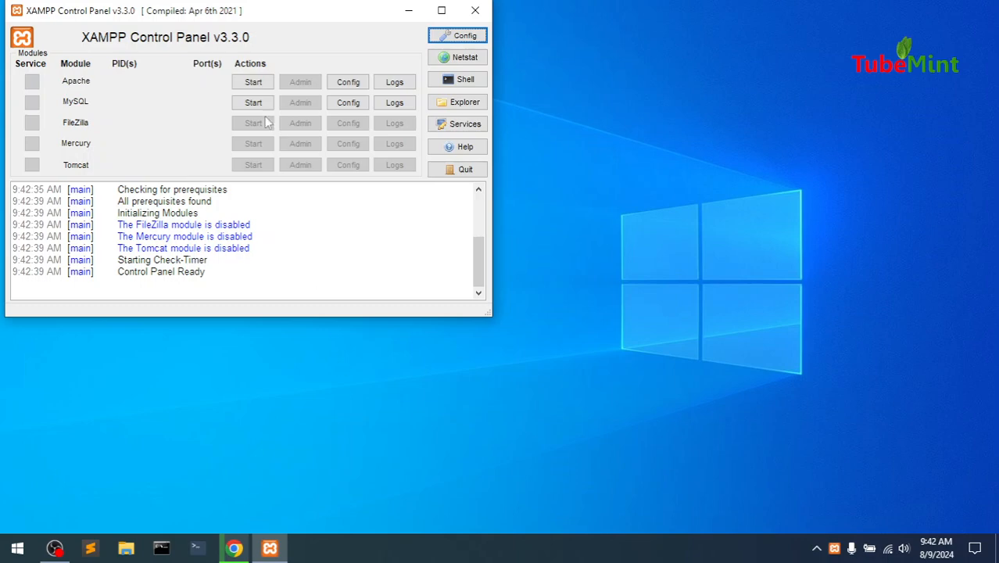
Start the Apache and MySQL servers, then minimize the control panel
click(249, 83)
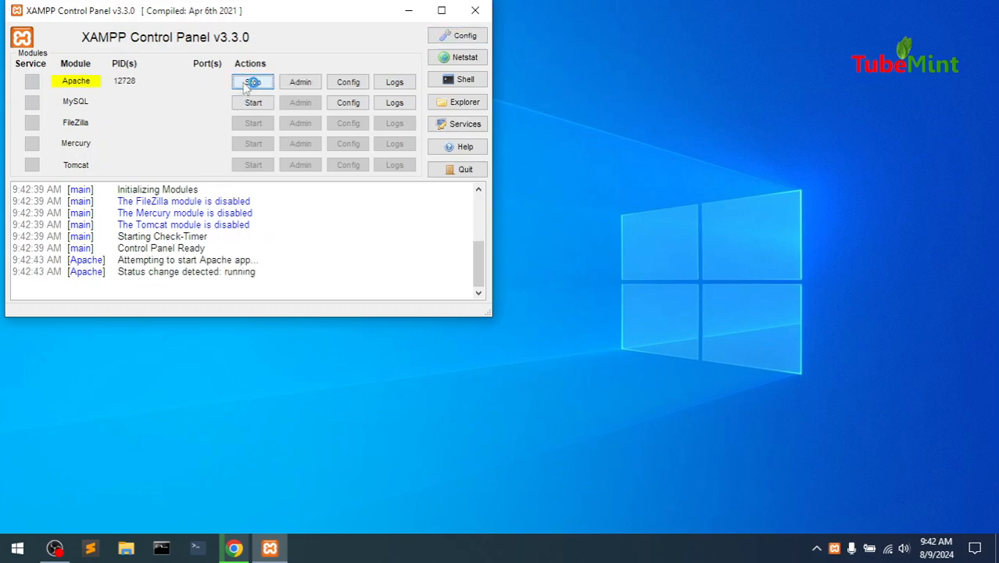
click(252, 104)
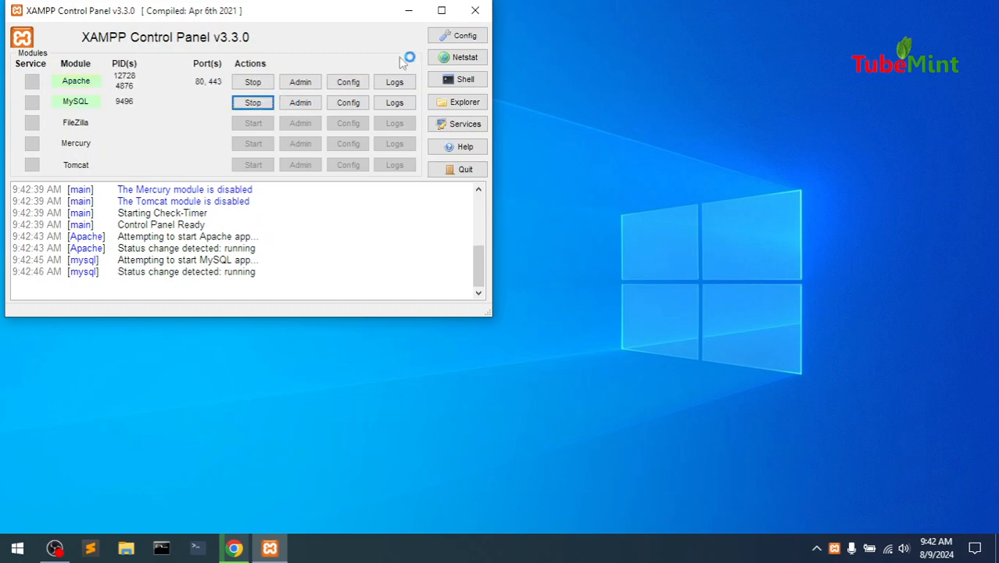
click(406, 11)
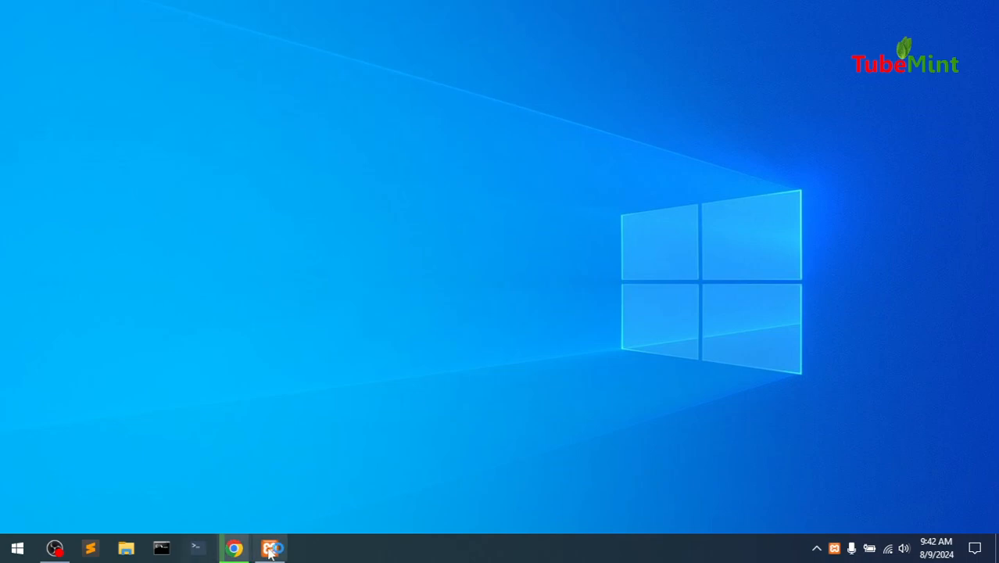
Paste the copied wordpress-6.6.1 folder into C:\xampp\htdocs
click(126, 550)
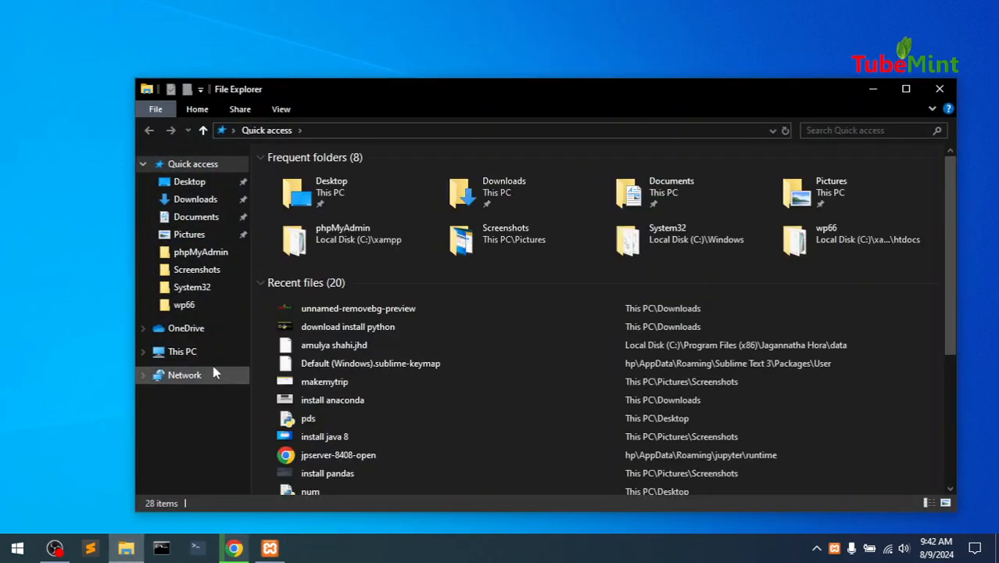
click(186, 353)
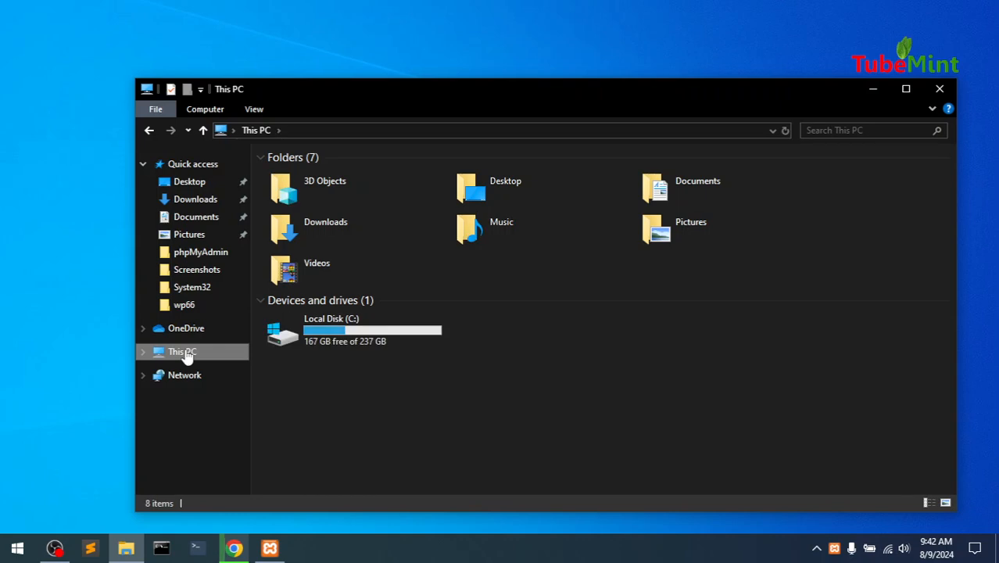
double_click(325, 329)
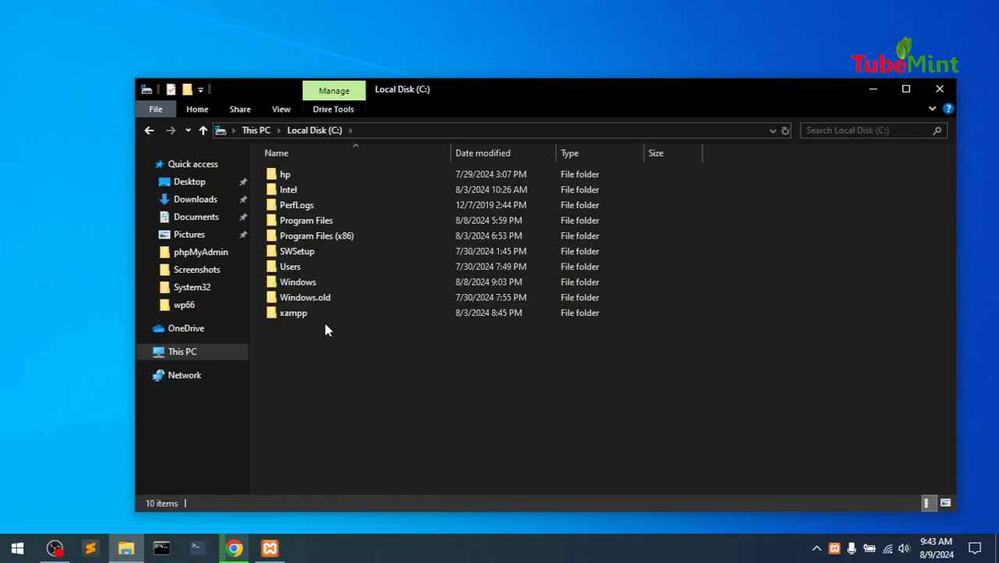
click(293, 316)
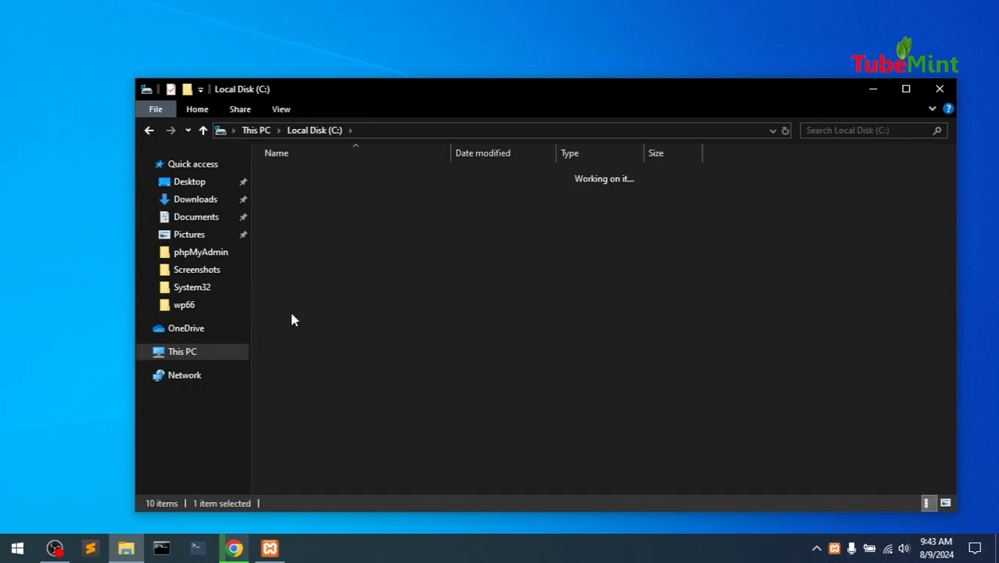
double_click(294, 314)
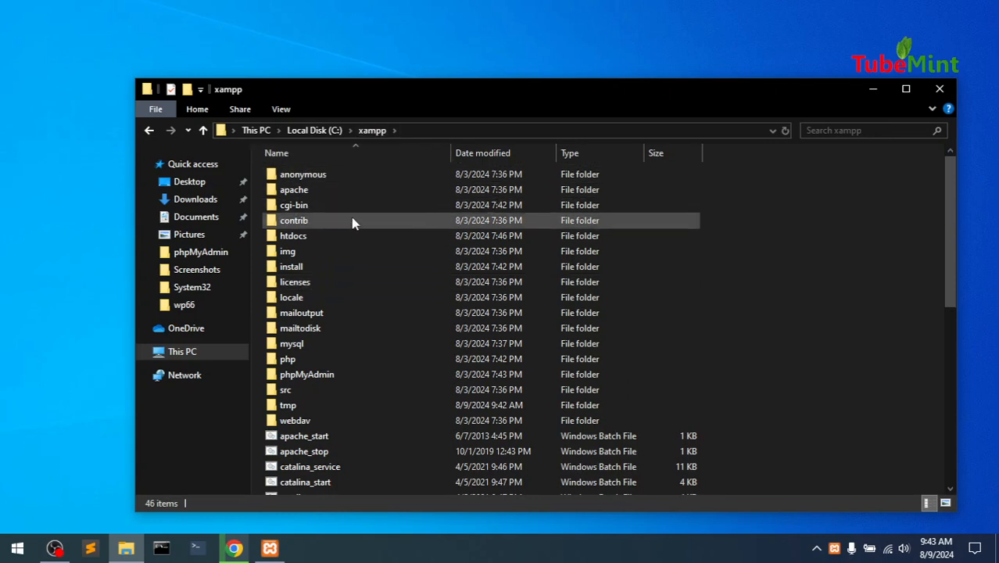
double_click(315, 237)
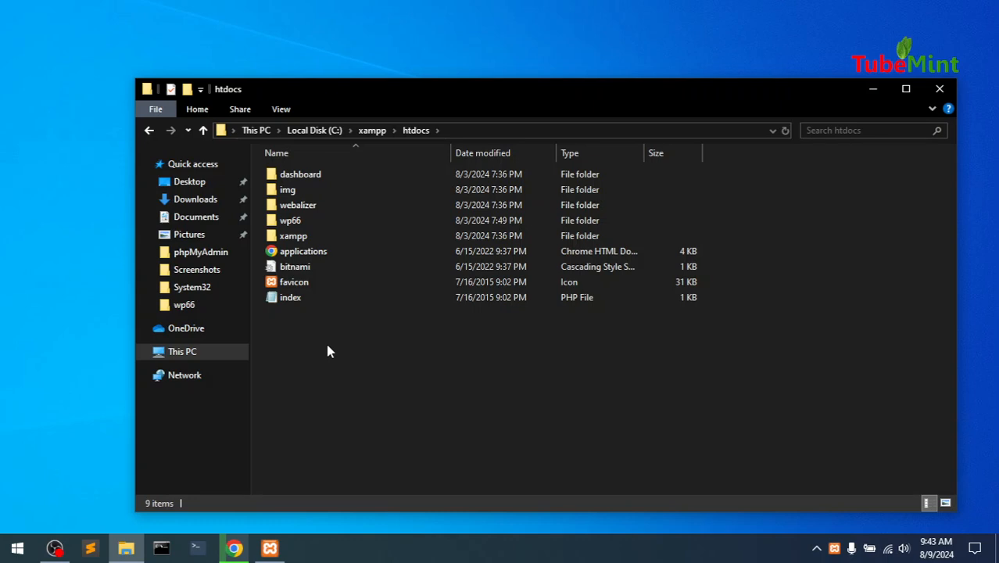
key(ctrl+v)
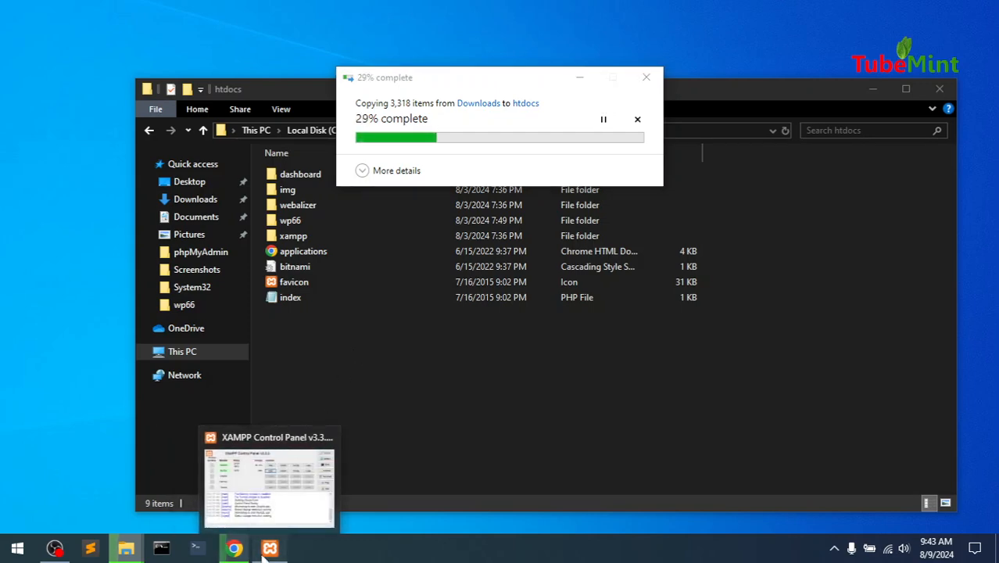
click(266, 550)
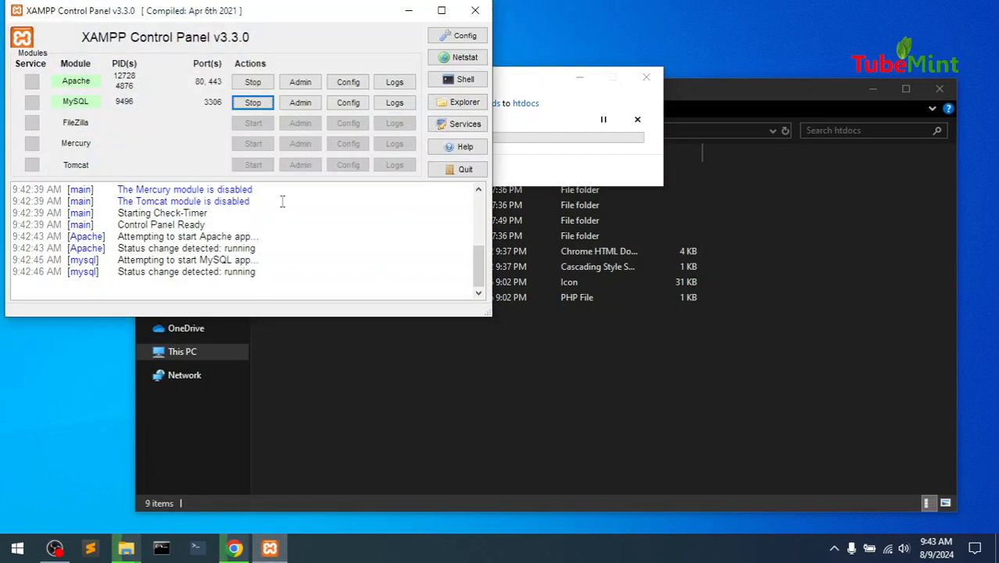
Open phpMyAdmin in Chrome using MySQL Admin in XAMPP, then minimize the panel
click(302, 103)
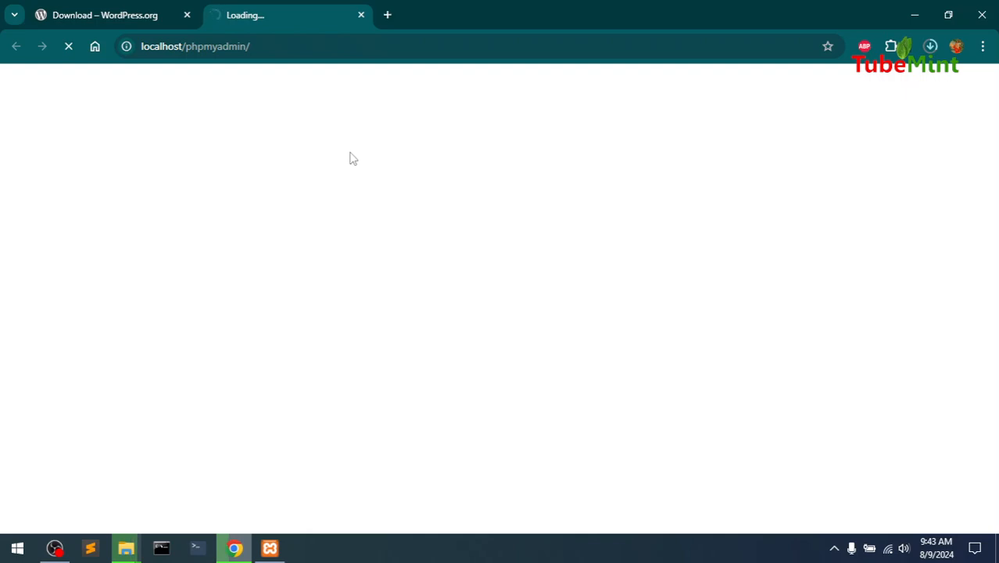
click(273, 549)
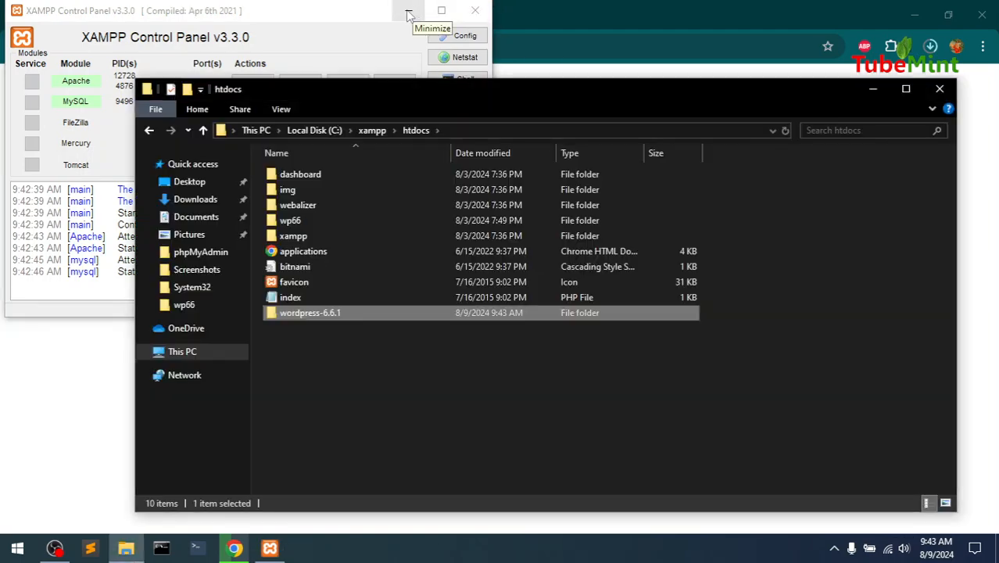
click(407, 15)
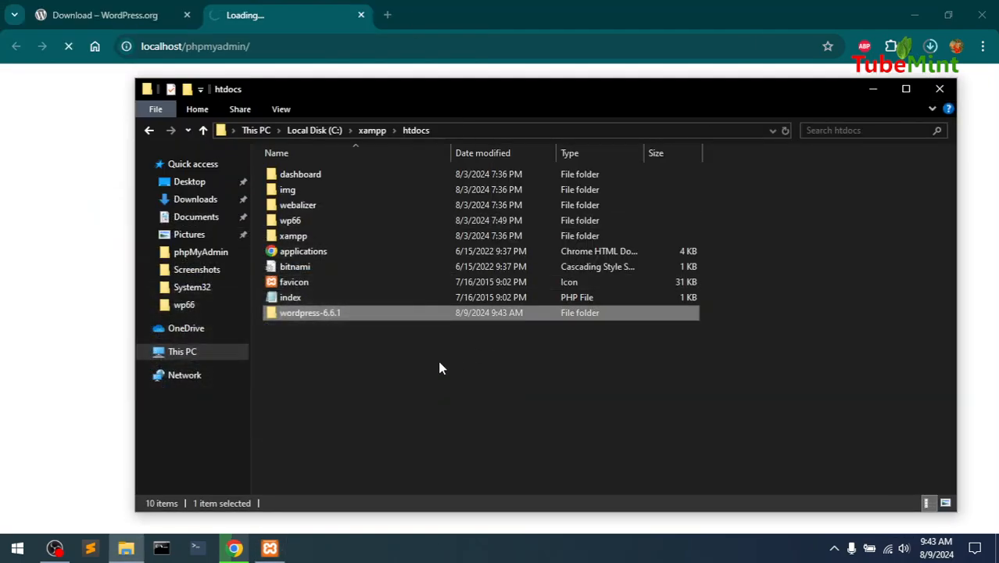
Move the inner wordpress folder out of wordpress-6.6.1 directly into htdocs
click(375, 375)
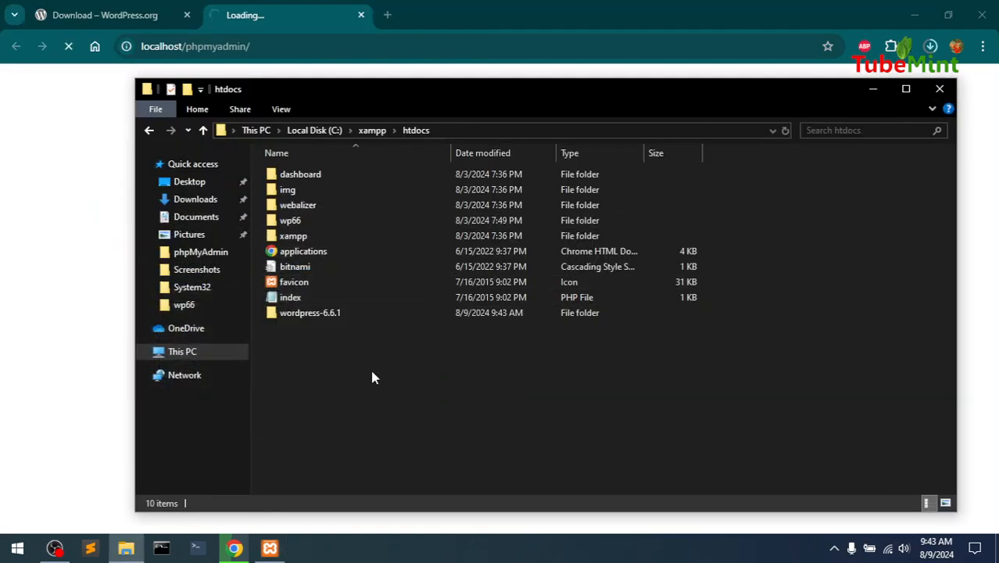
click(316, 323)
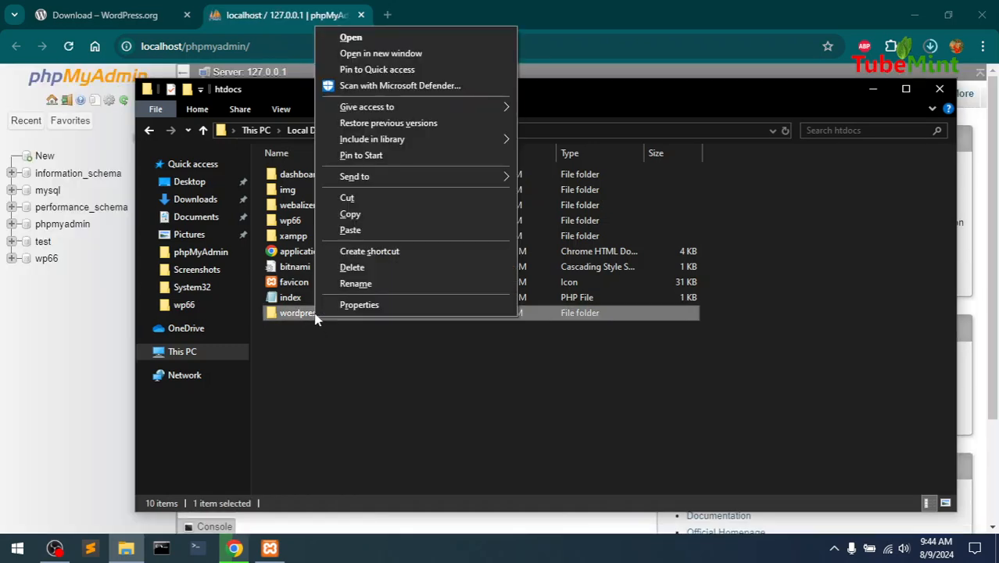
click(328, 283)
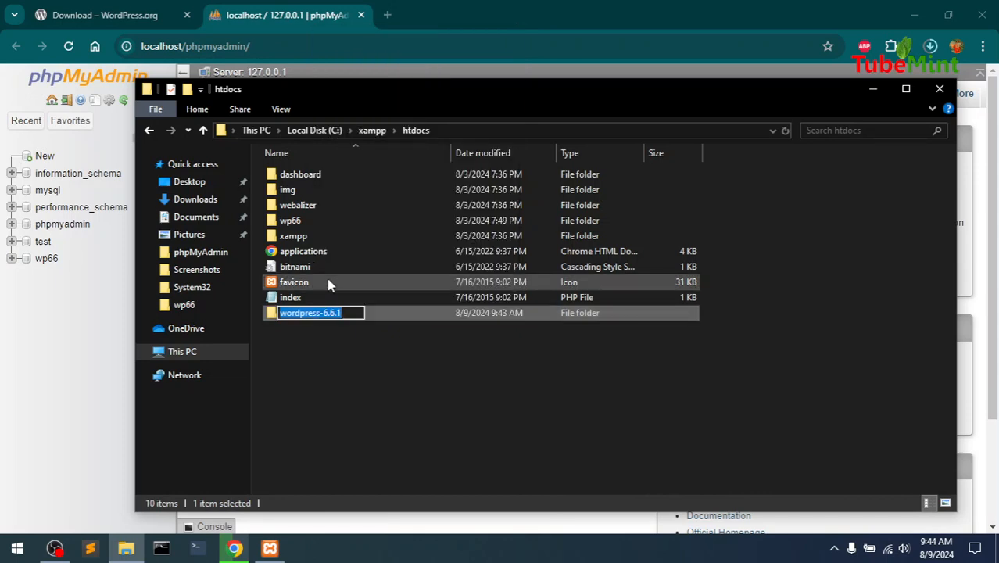
click(341, 347)
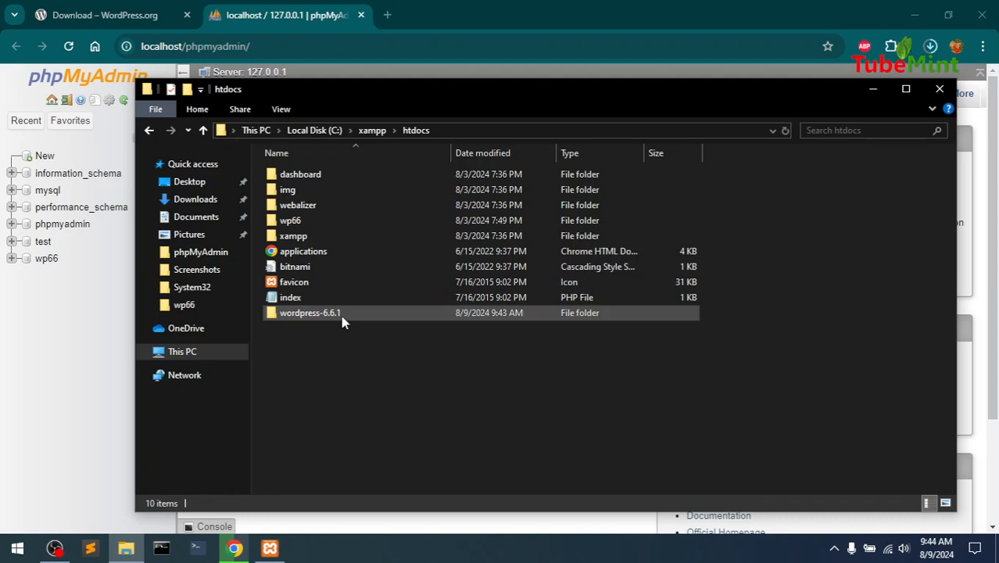
double_click(341, 316)
click(291, 175)
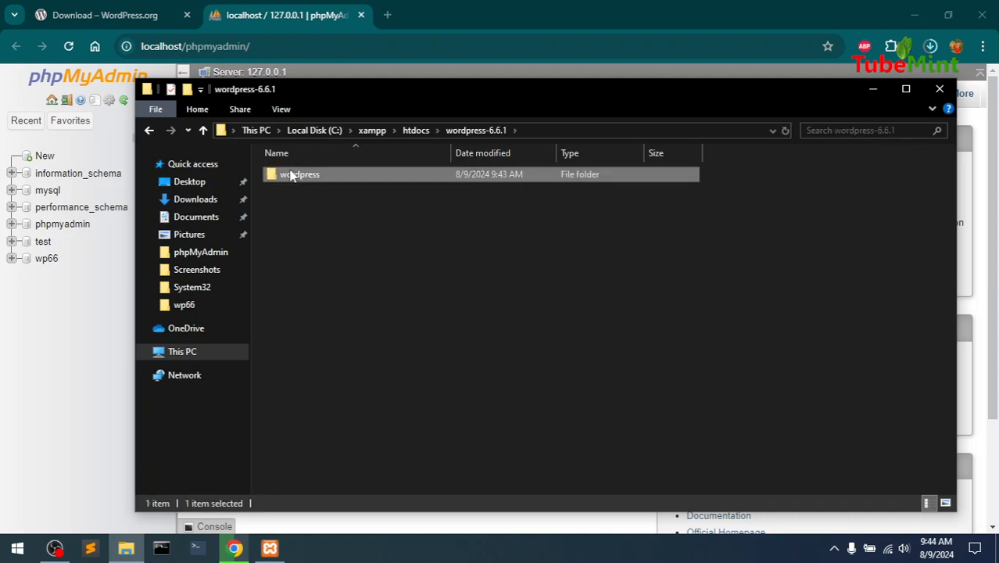
key(ctrl+x)
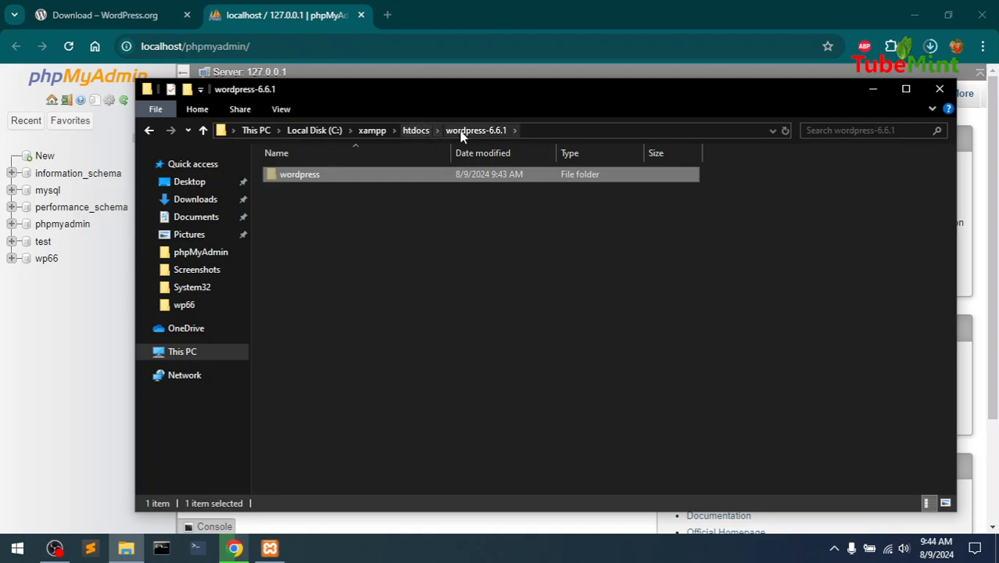
right_click(294, 180)
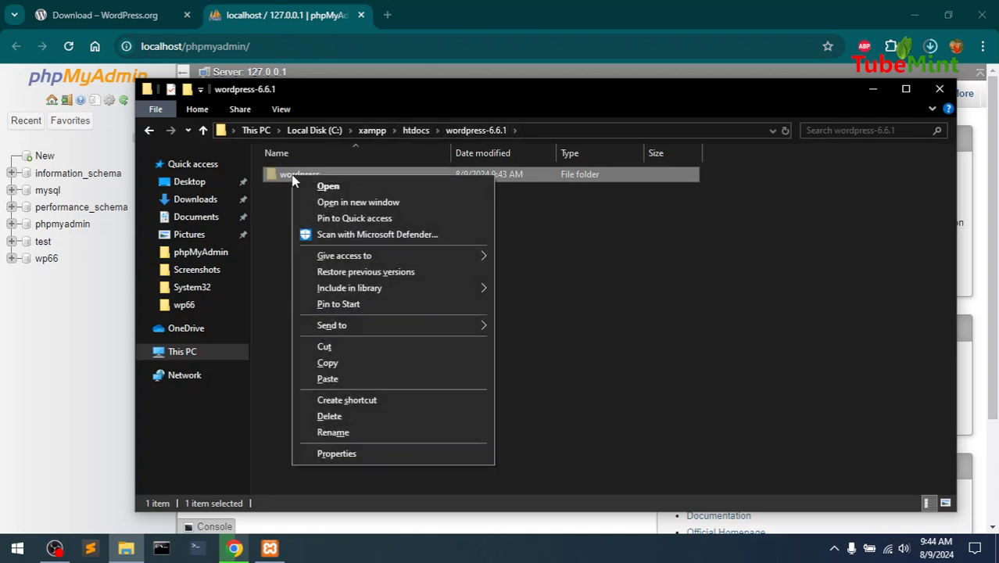
click(327, 351)
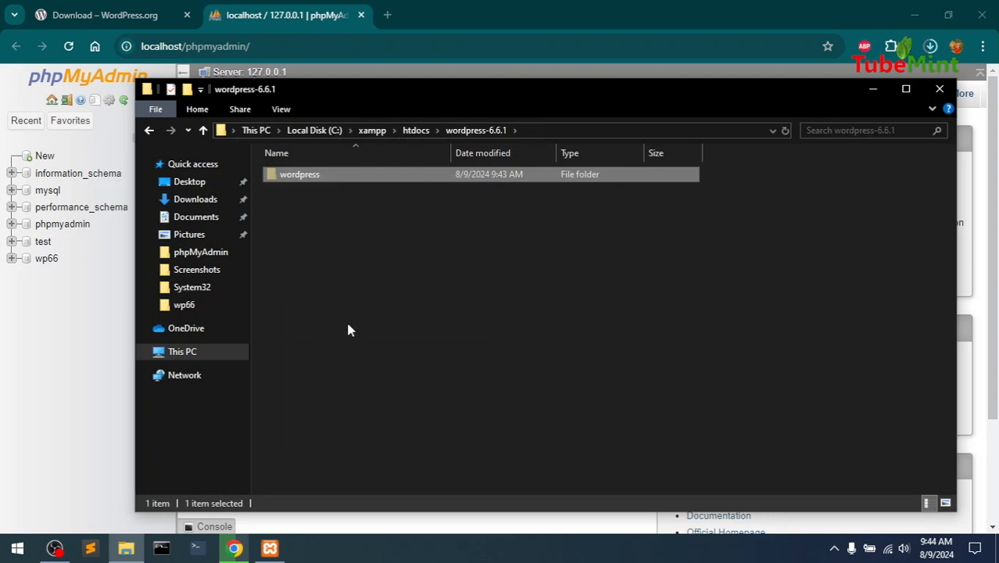
click(411, 132)
click(331, 403)
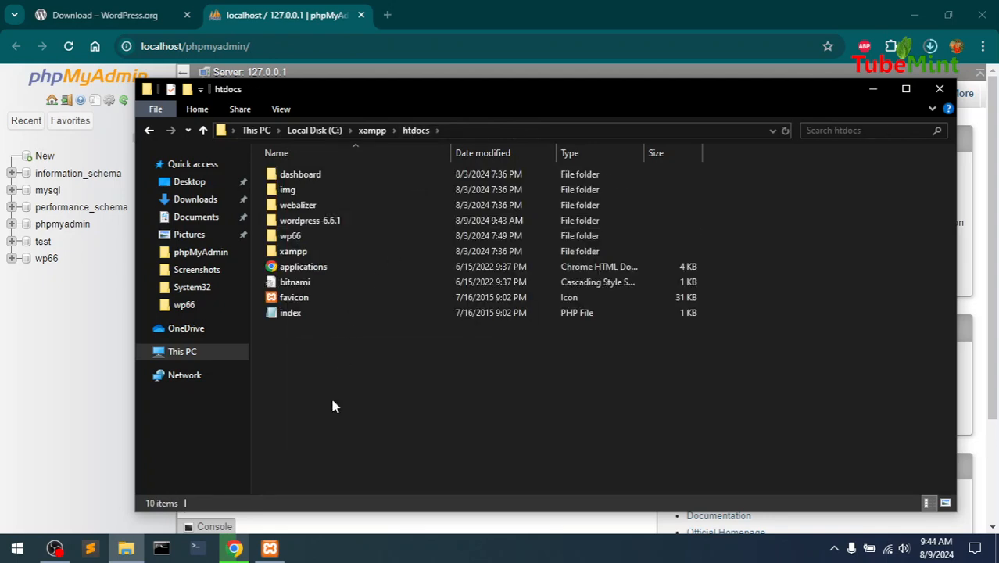
key(ctrl+v)
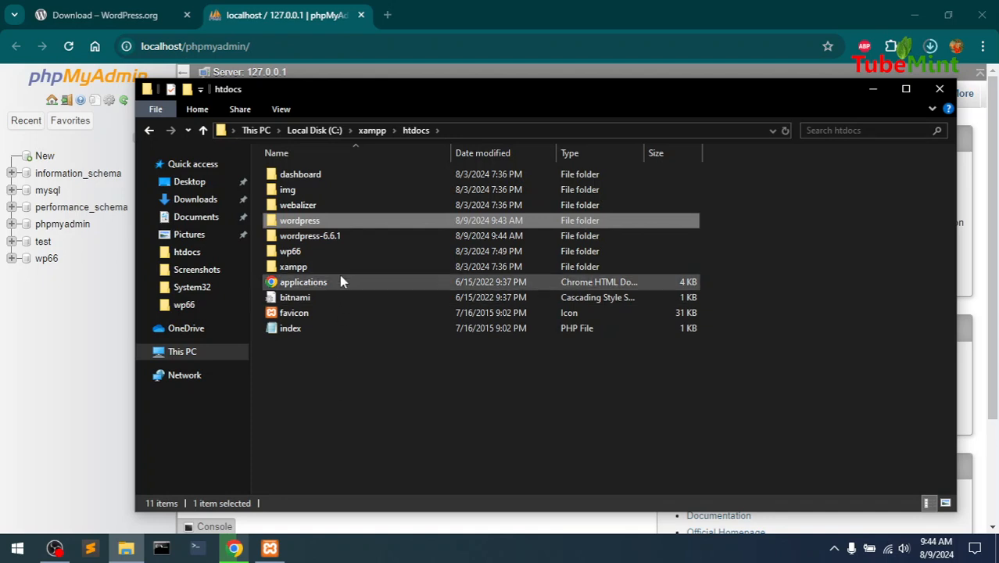
Delete the leftover wordpress-6.6.1 folder and confirm the wordpress folder has the core files
click(311, 239)
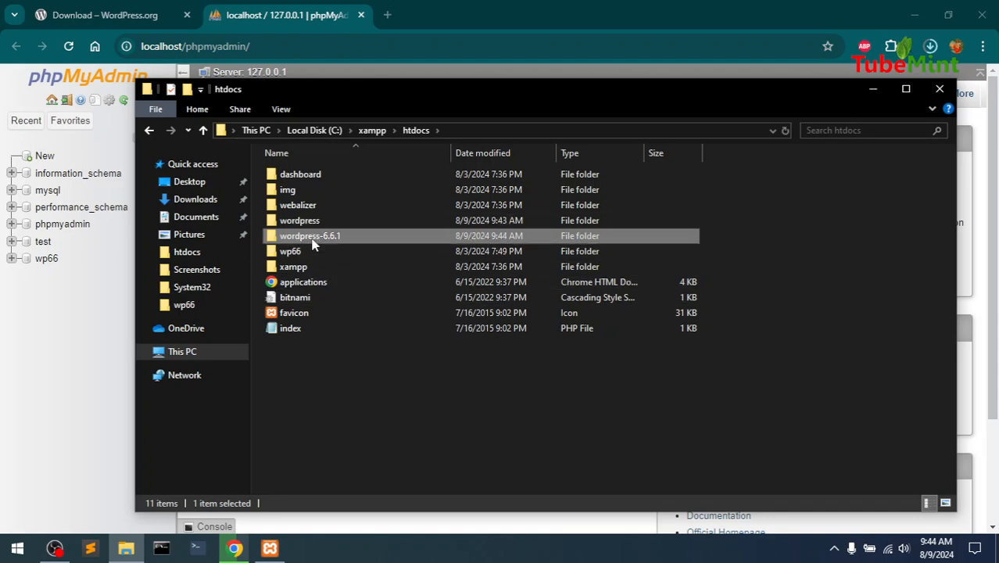
key(Delete)
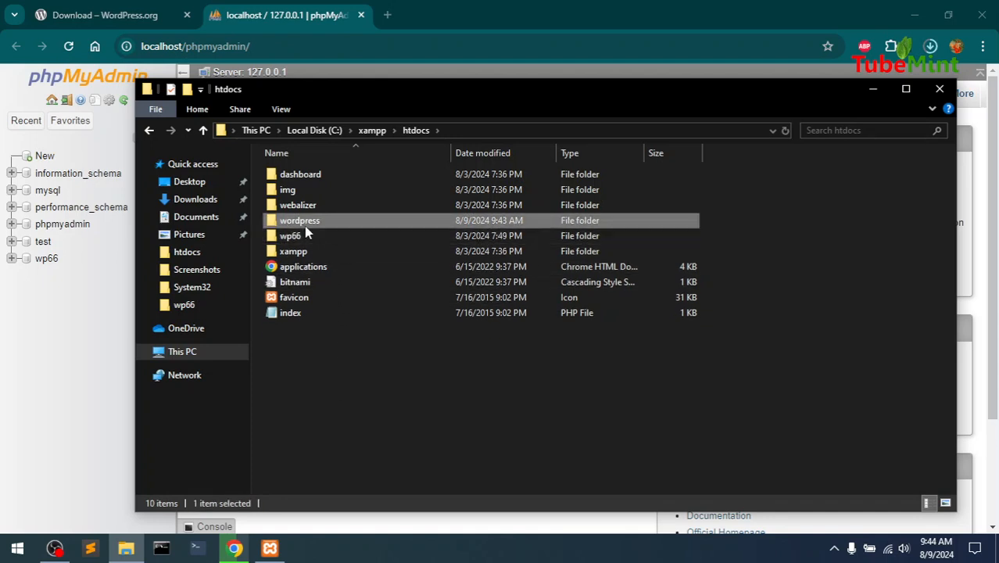
double_click(306, 224)
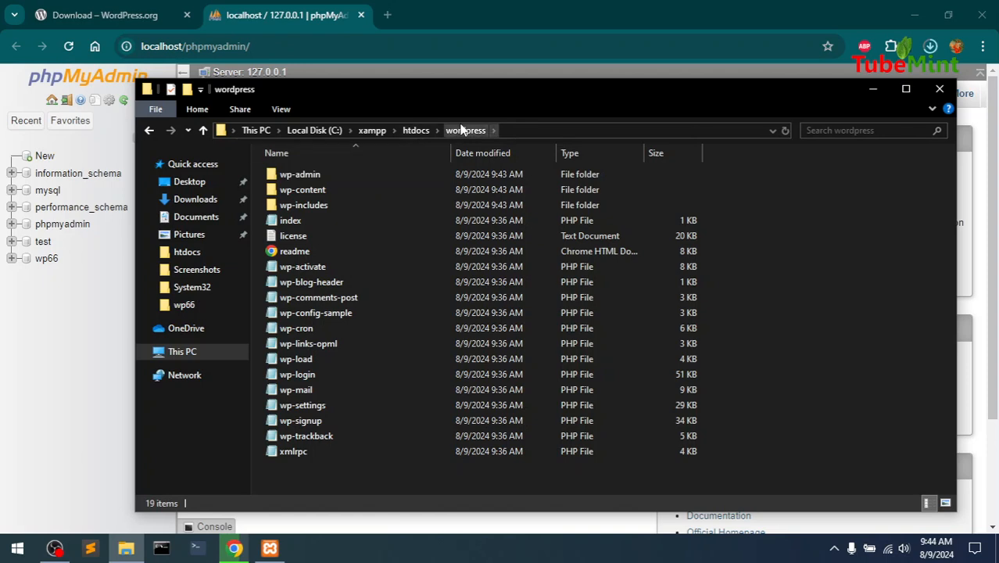
click(415, 130)
click(316, 387)
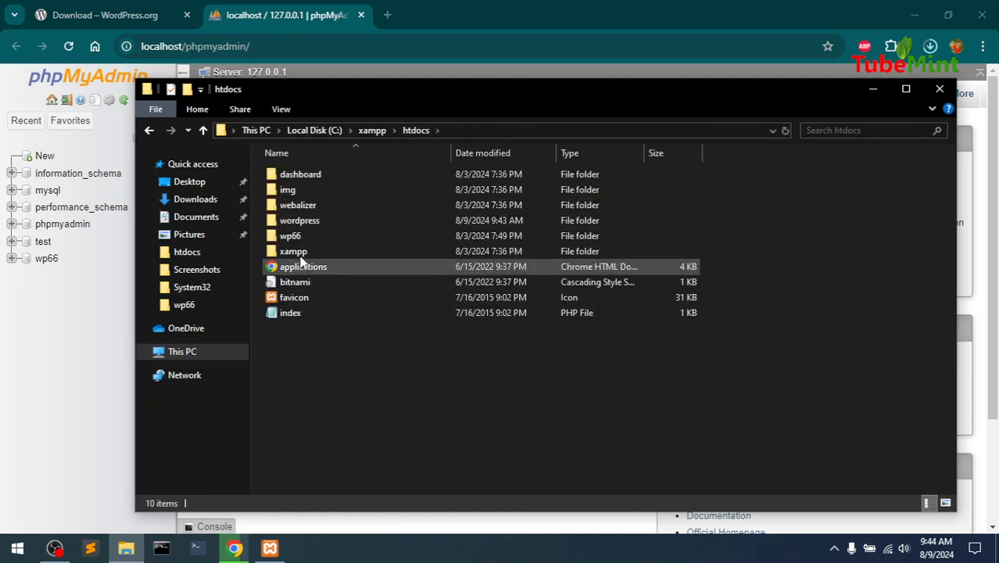
click(295, 222)
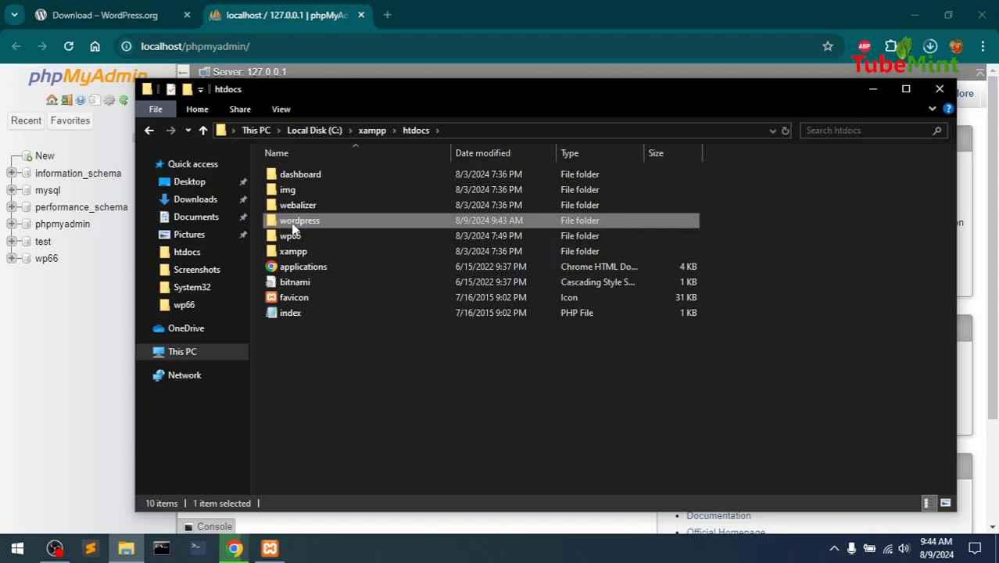
Rename the wordpress folder in htdocs to wp661
click(293, 225)
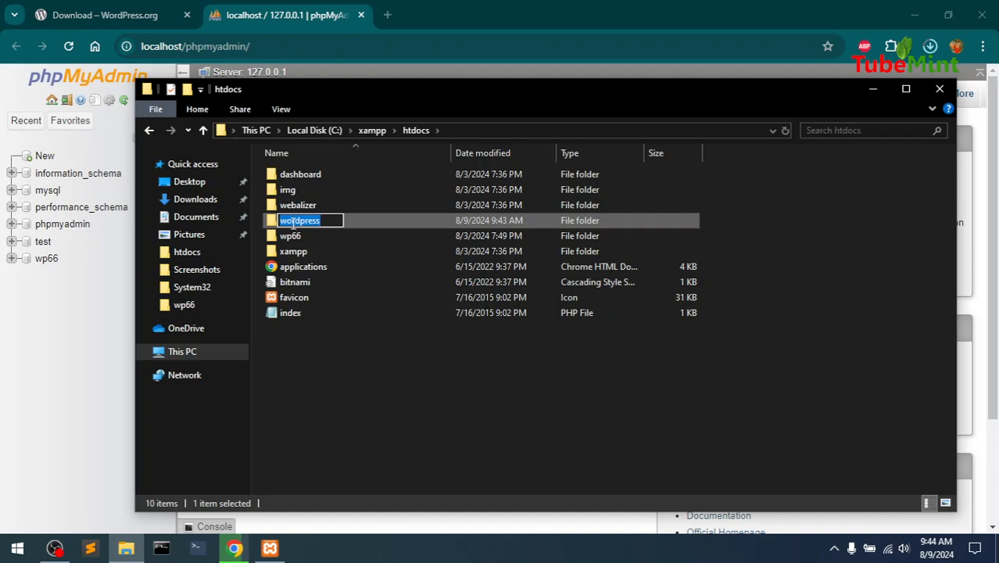
text(wp)
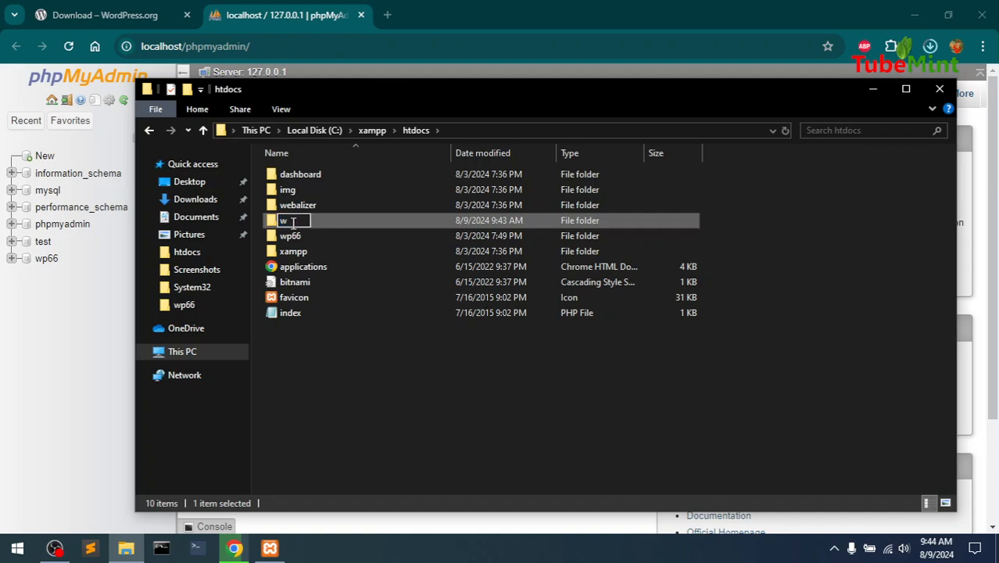
text(661)
key(Return)
double_click(293, 222)
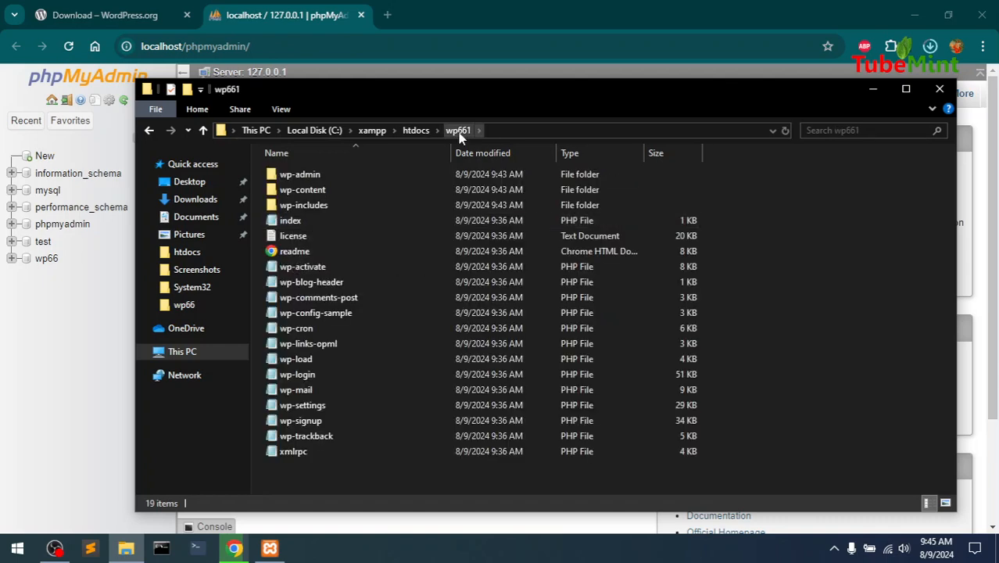
click(93, 378)
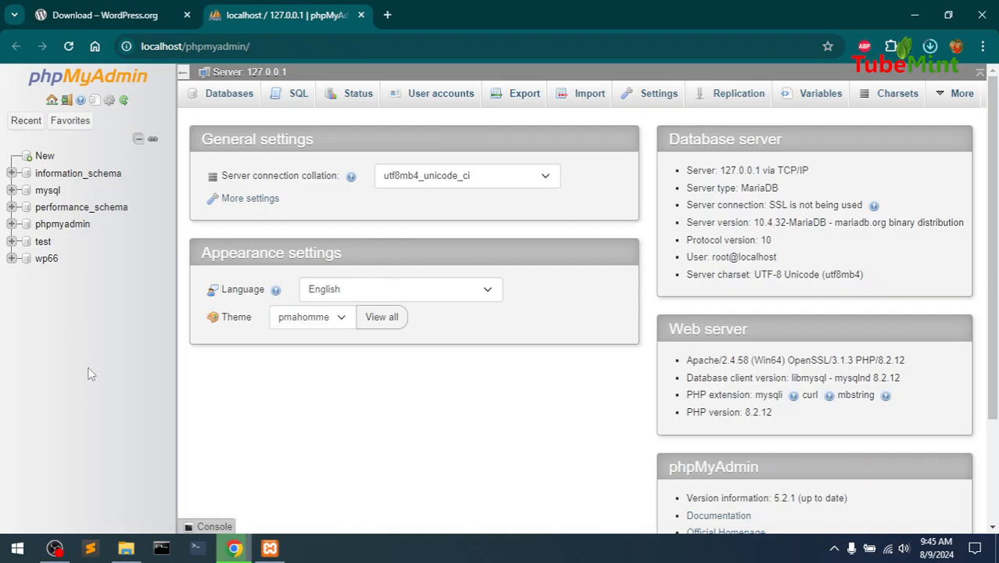
click(130, 12)
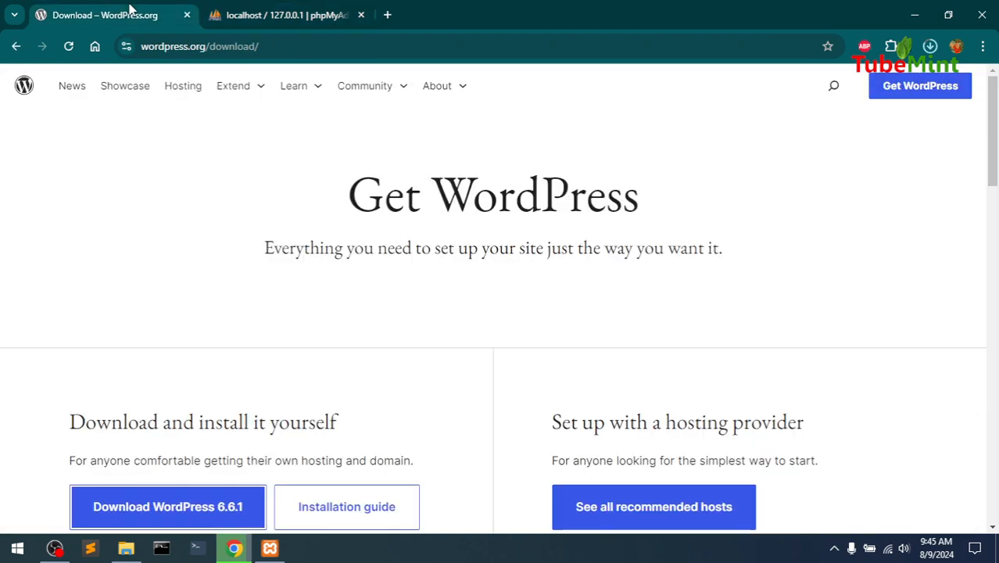
click(262, 11)
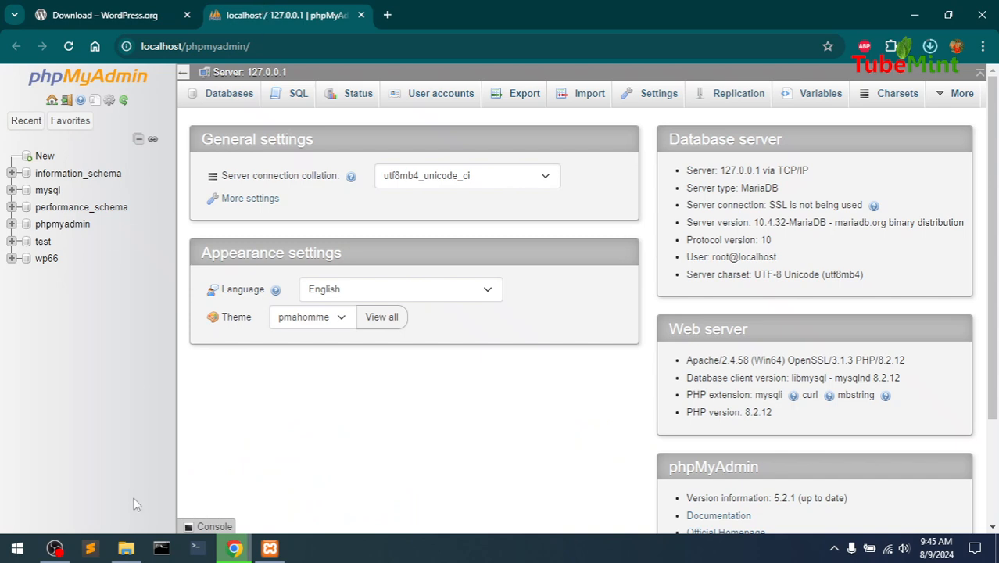
Browse from Downloads back to C:\xampp\htdocs to view the wp661 folder
click(127, 549)
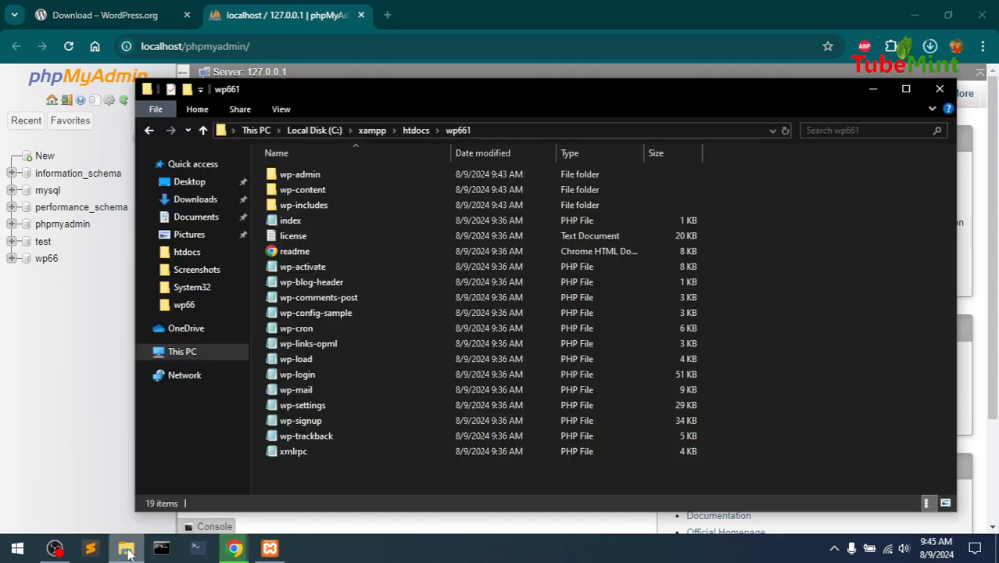
click(194, 202)
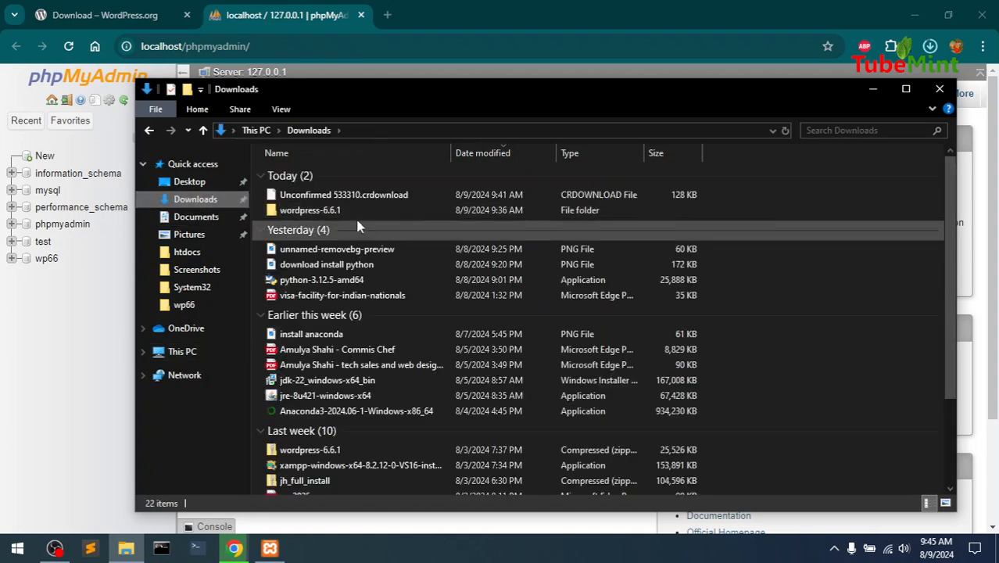
double_click(351, 211)
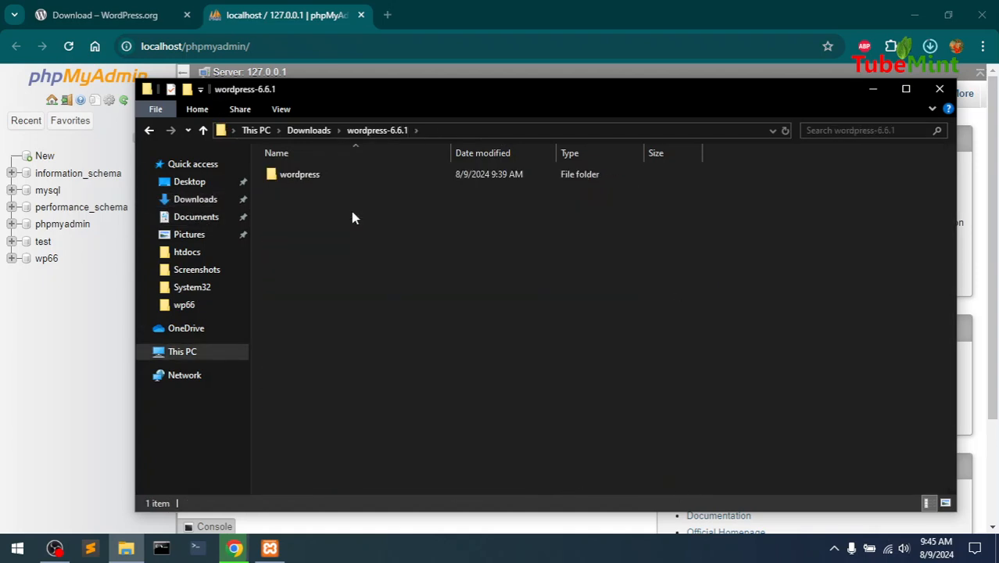
click(299, 179)
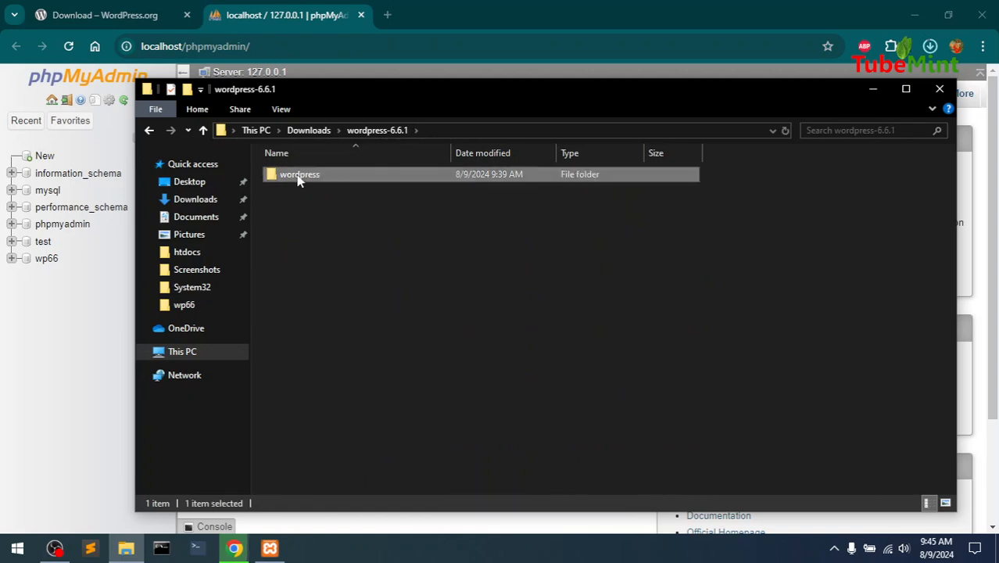
click(168, 352)
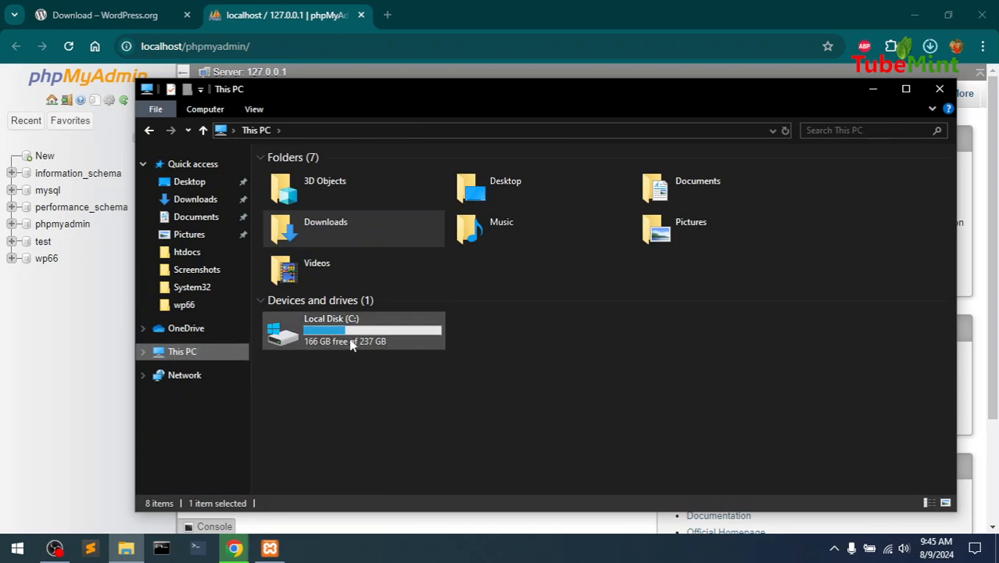
double_click(356, 346)
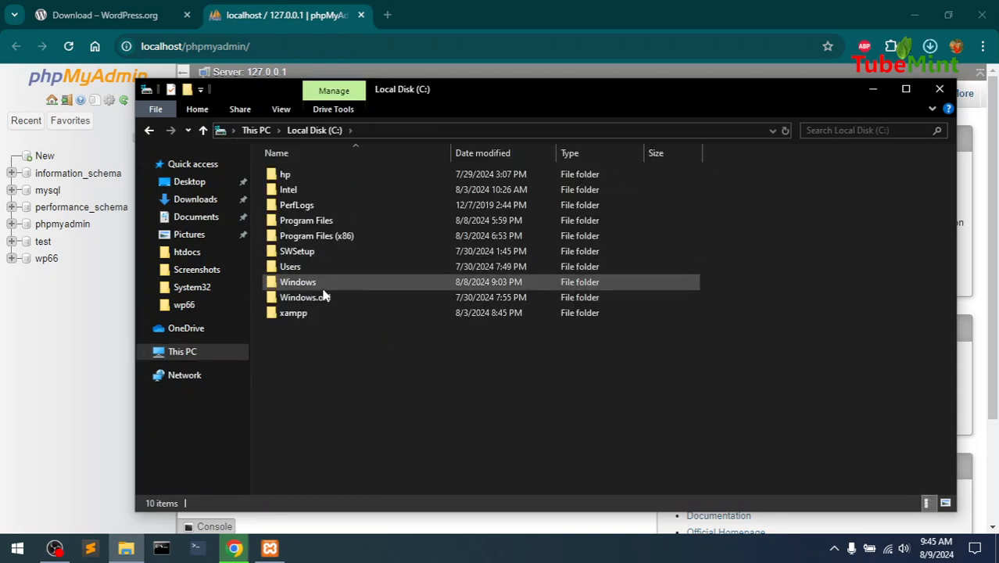
double_click(312, 313)
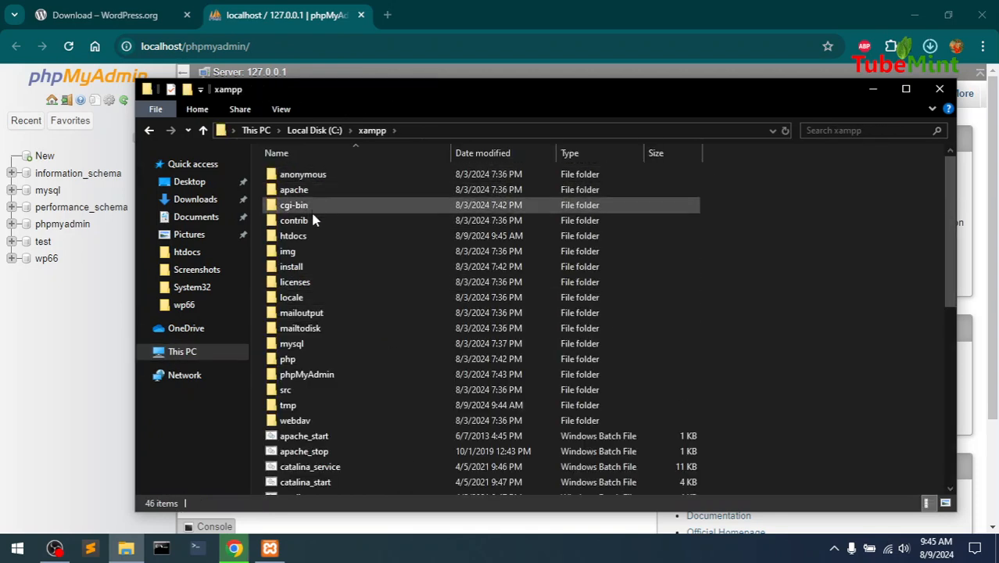
double_click(313, 234)
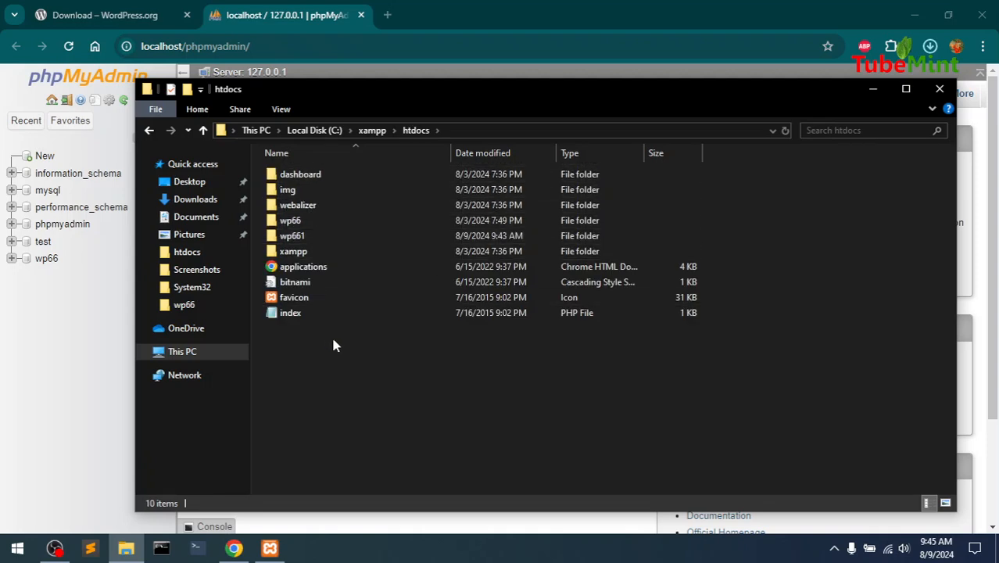
Create an empty database named wp661 in phpMyAdmin and check its Privileges list
click(939, 89)
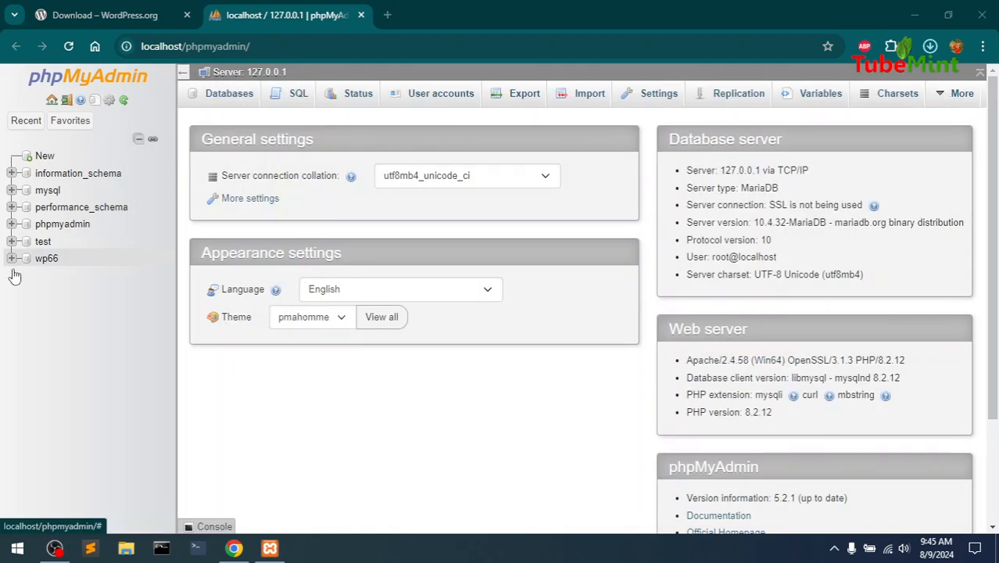
click(45, 157)
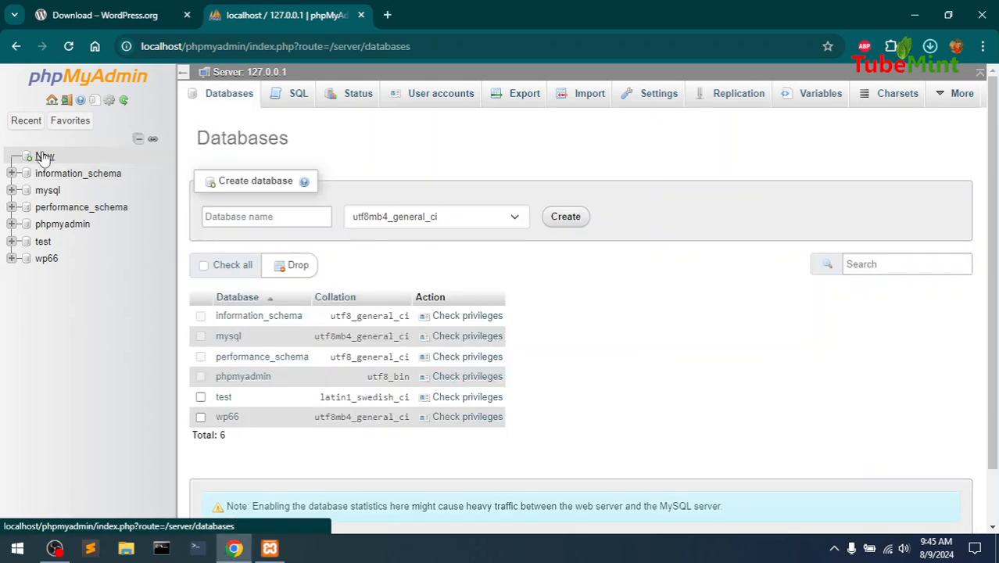
click(291, 217)
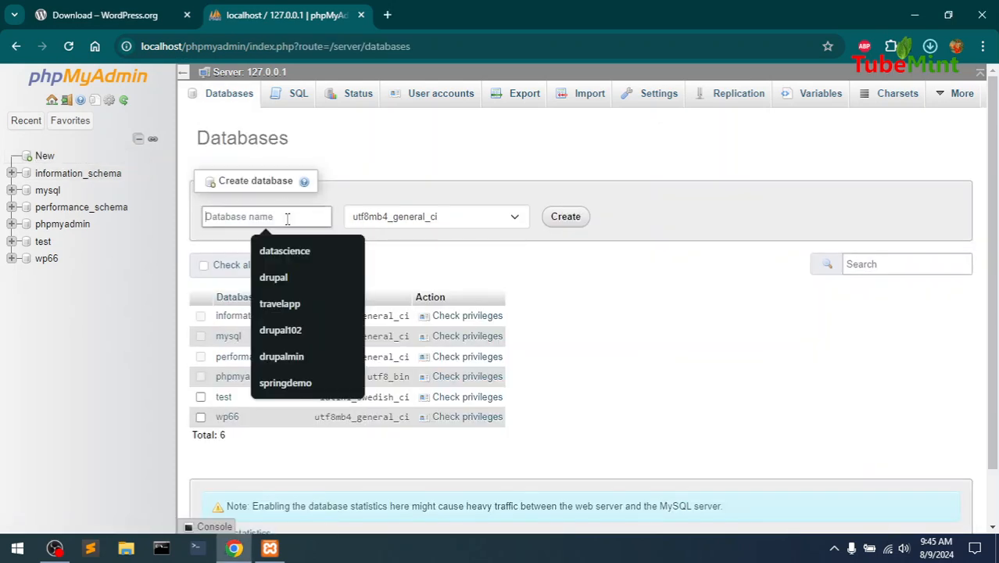
text(wp)
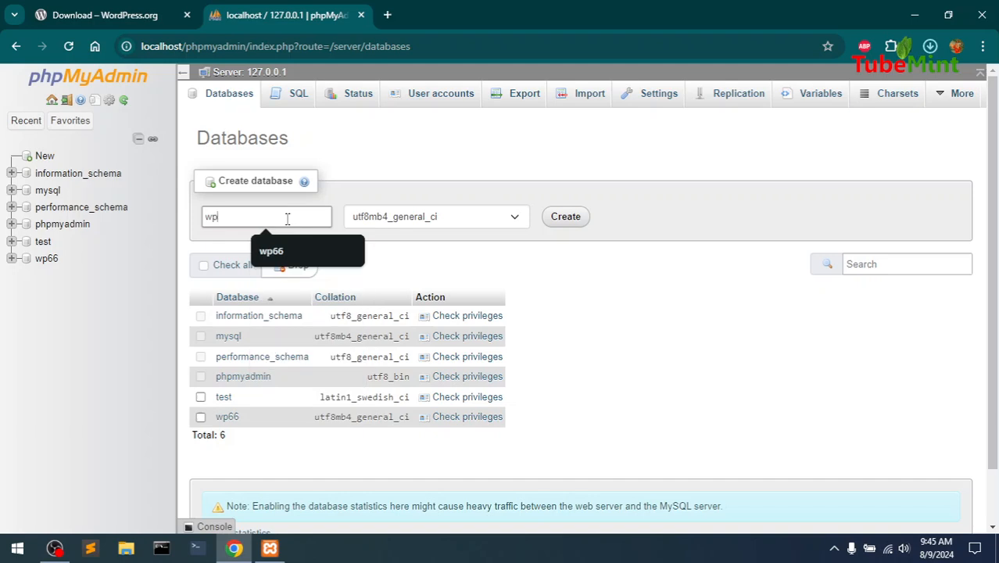
text(661)
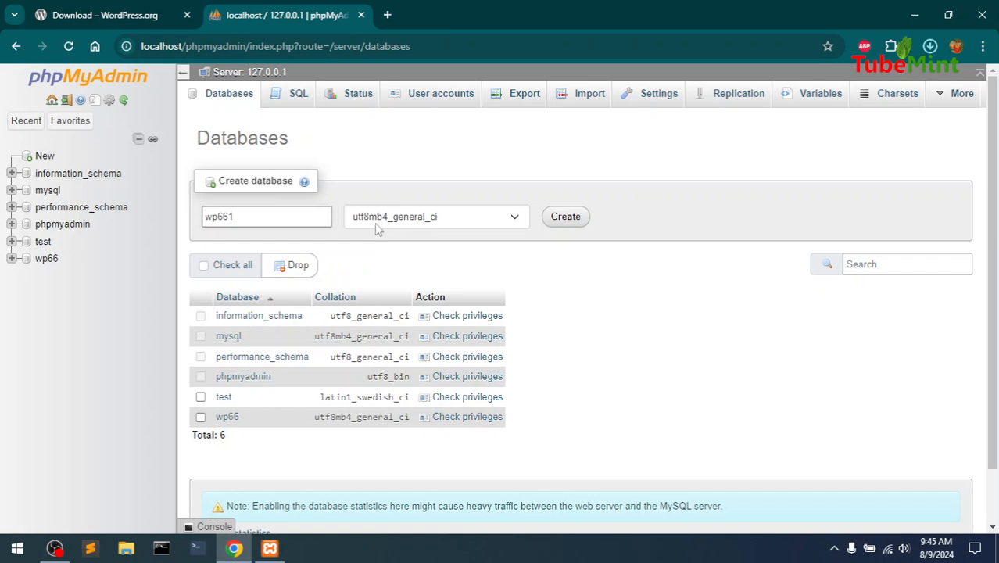
click(562, 223)
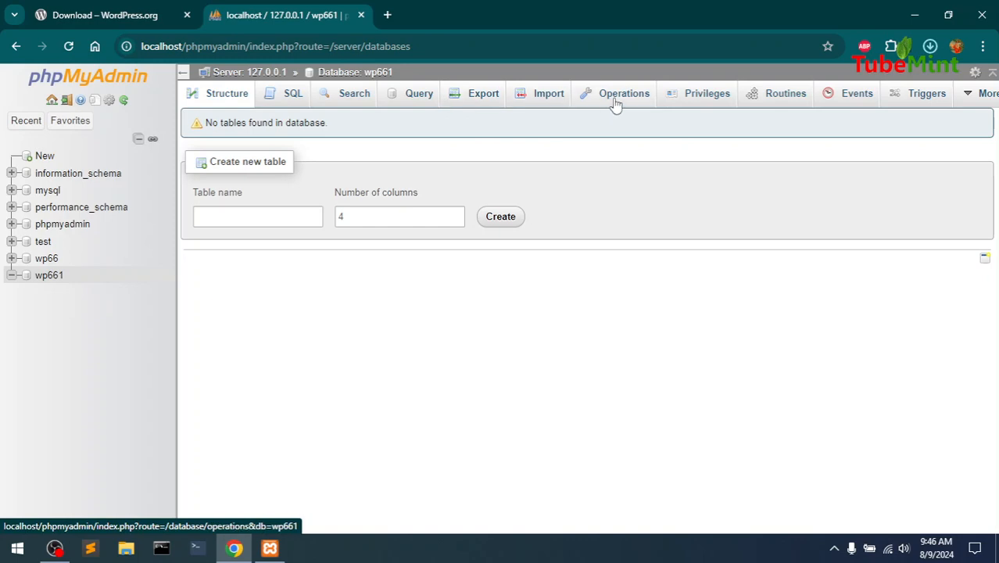
click(677, 101)
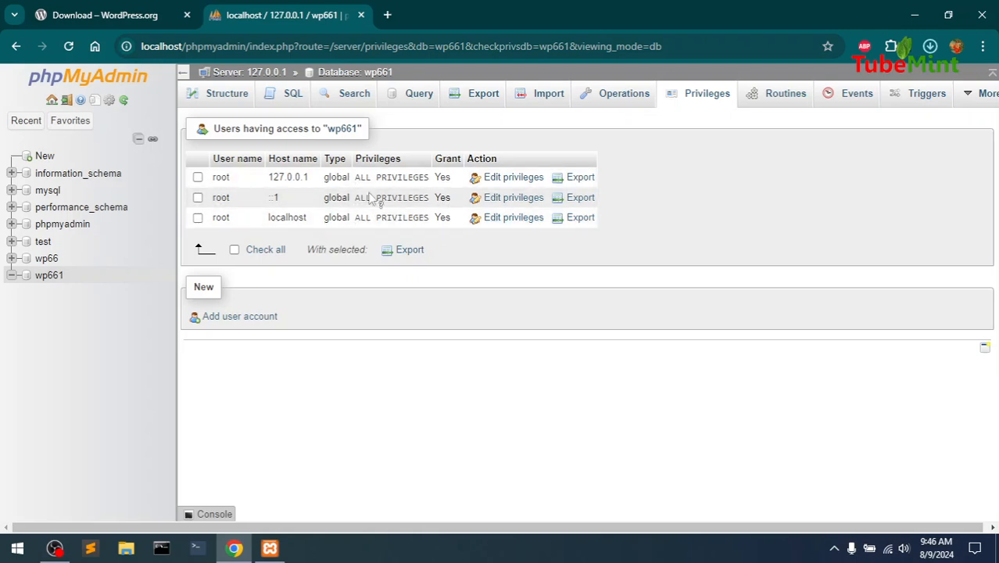
Load localhost/wp661 in the WordPress.org tab
click(108, 7)
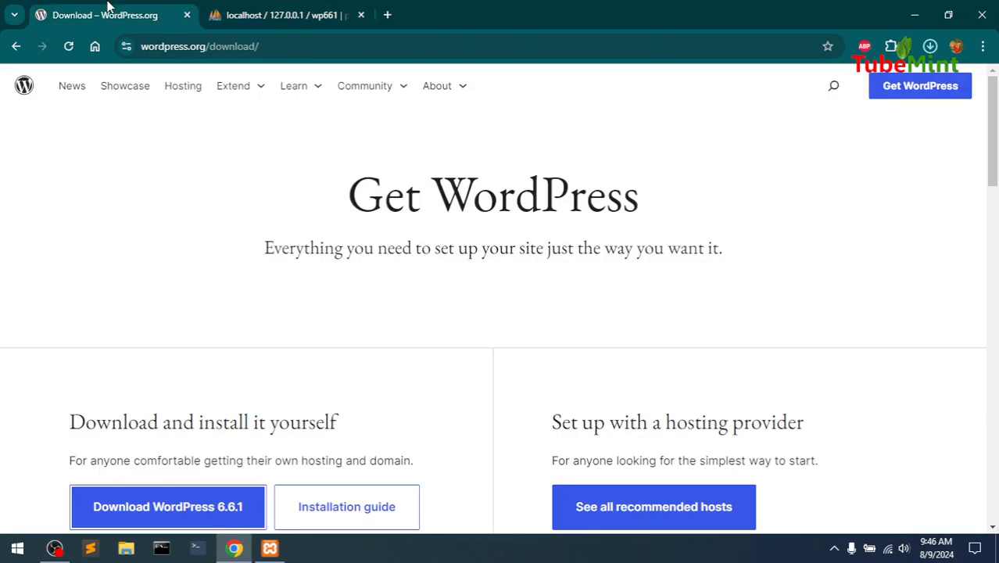
click(281, 50)
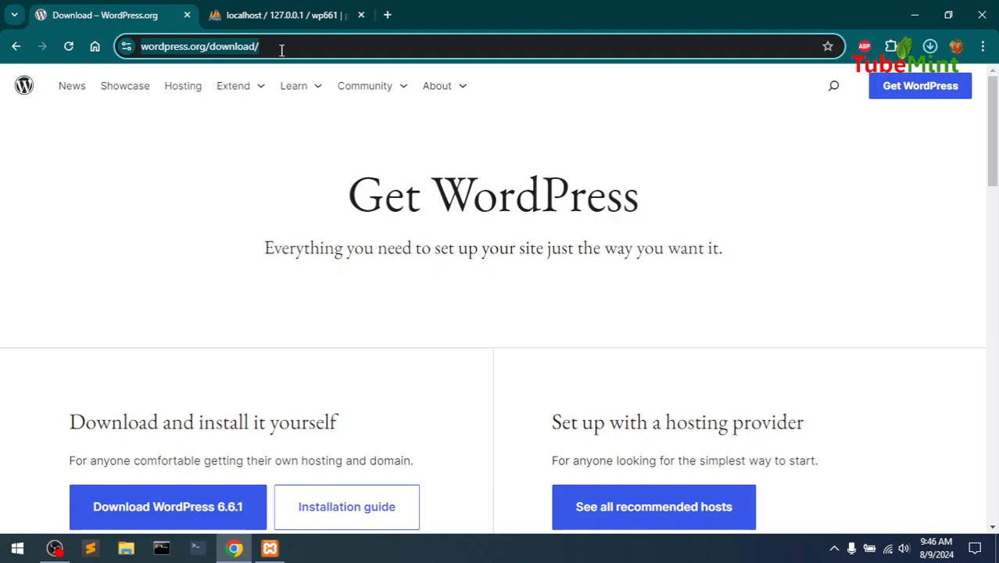
text(localhost:8888)
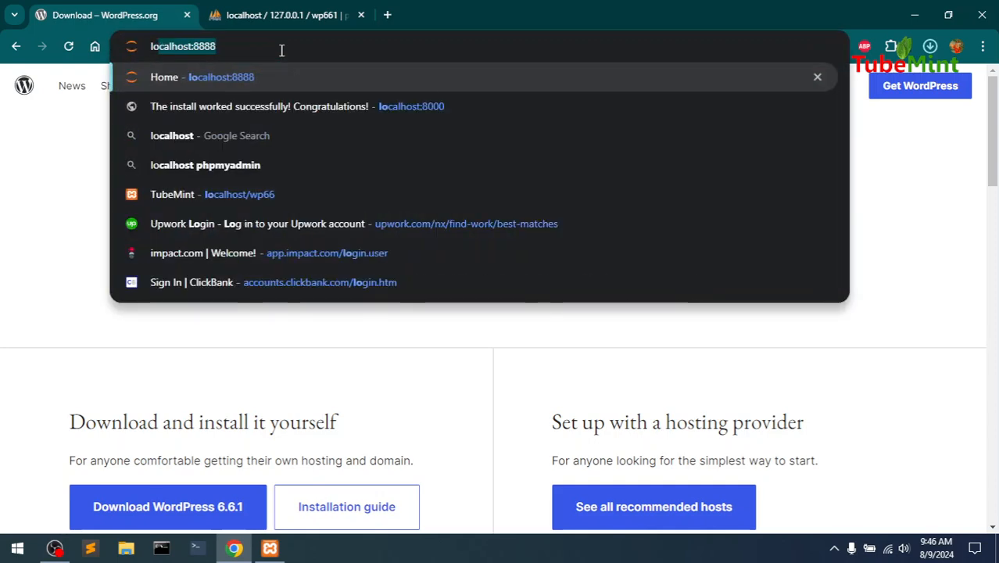
key(End)
key(BackSpace)
key(BackSpace)
key(BackSpace)
key(BackSpace)
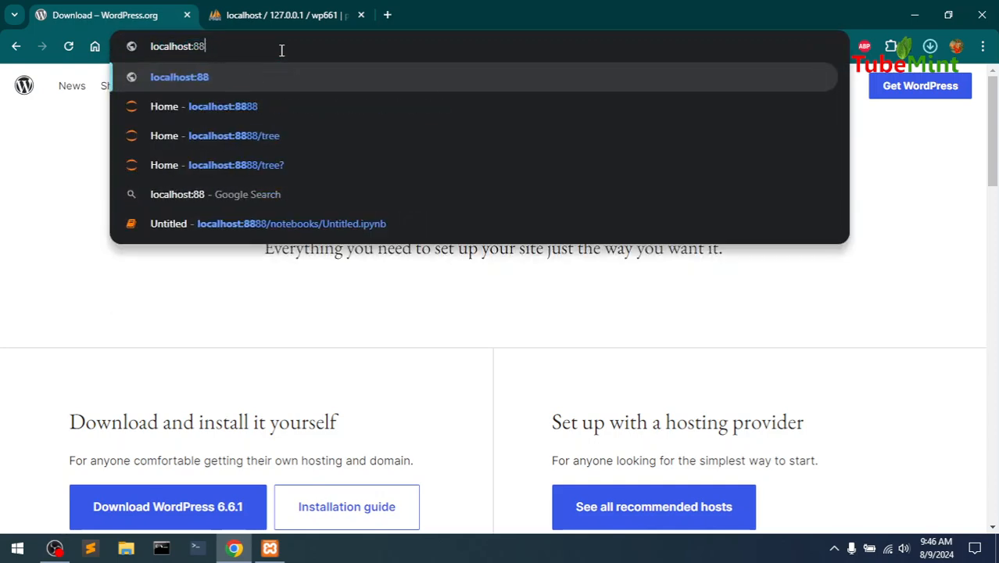
key(BackSpace)
text(/)
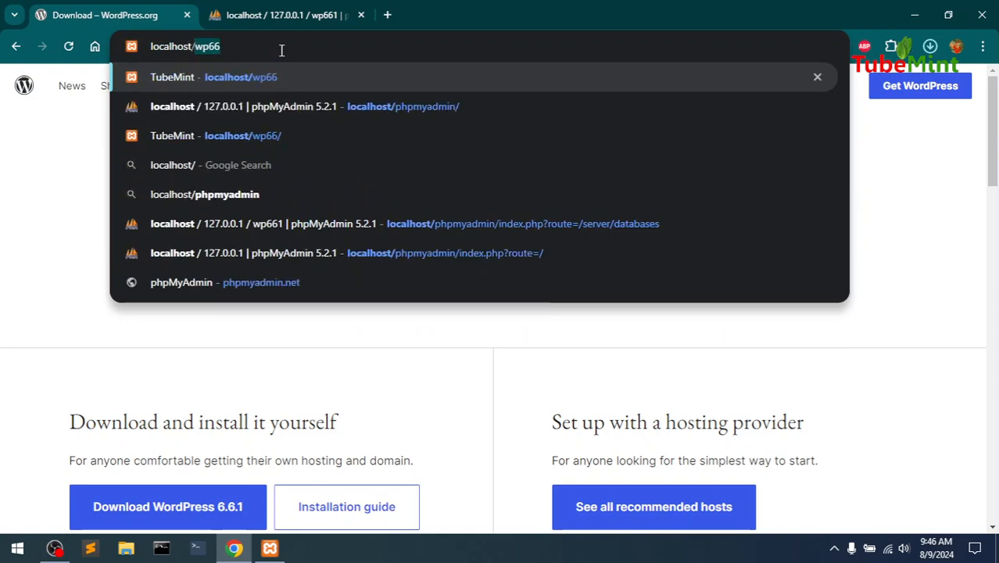
text(wp66)
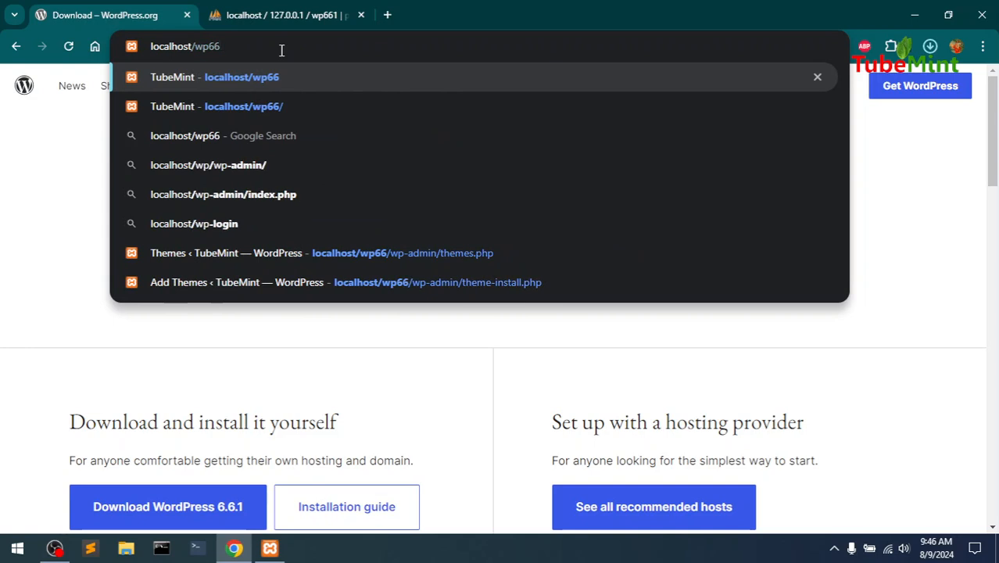
text(1)
key(Return)
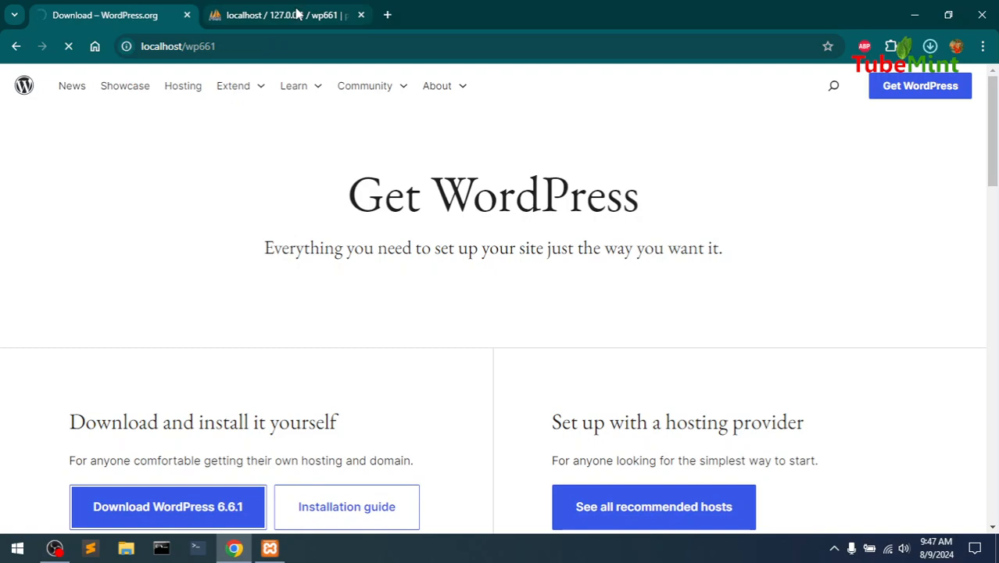
click(297, 13)
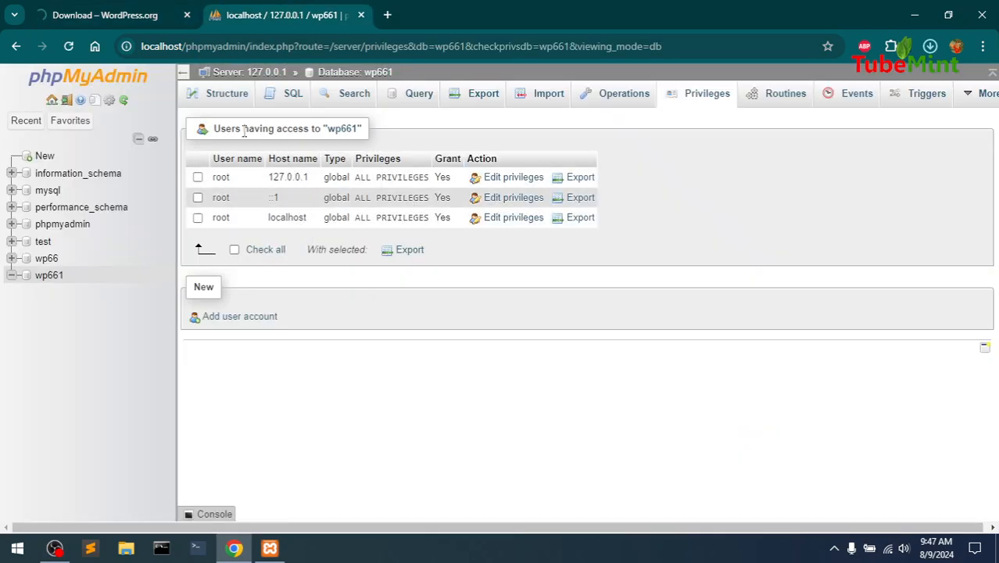
click(98, 12)
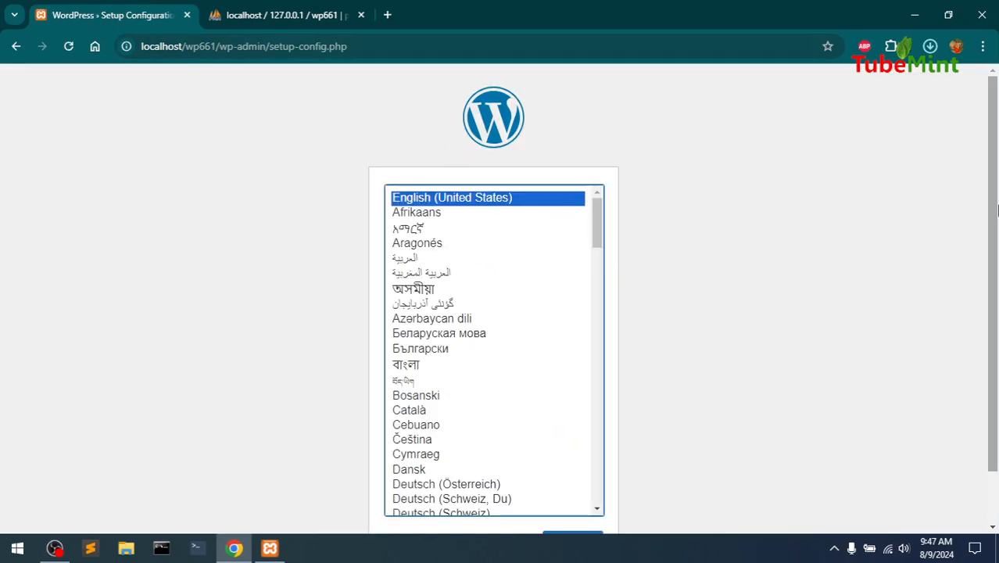
Keep English (United States) and proceed to the database connection form
scroll(995, 210, down, 1)
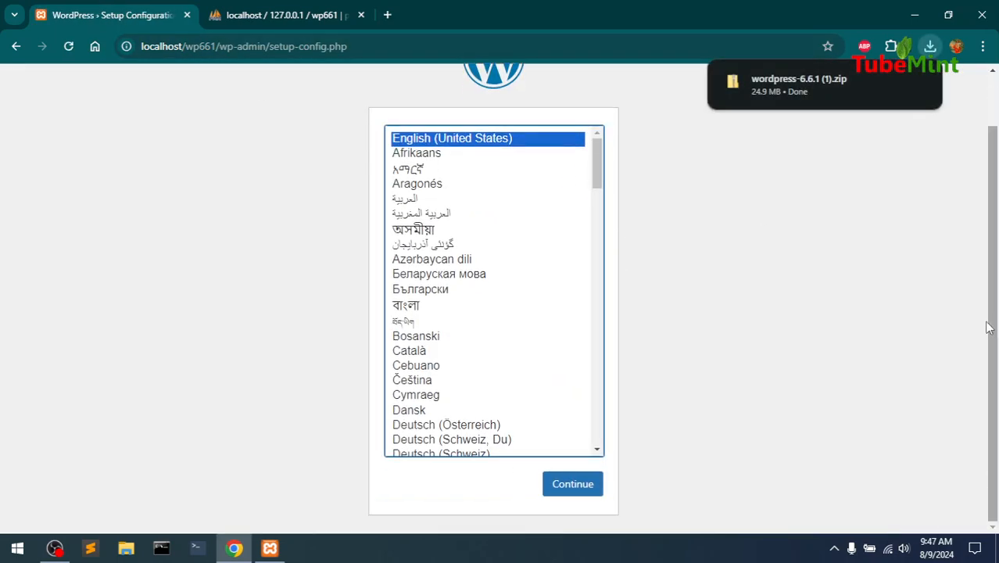
click(572, 498)
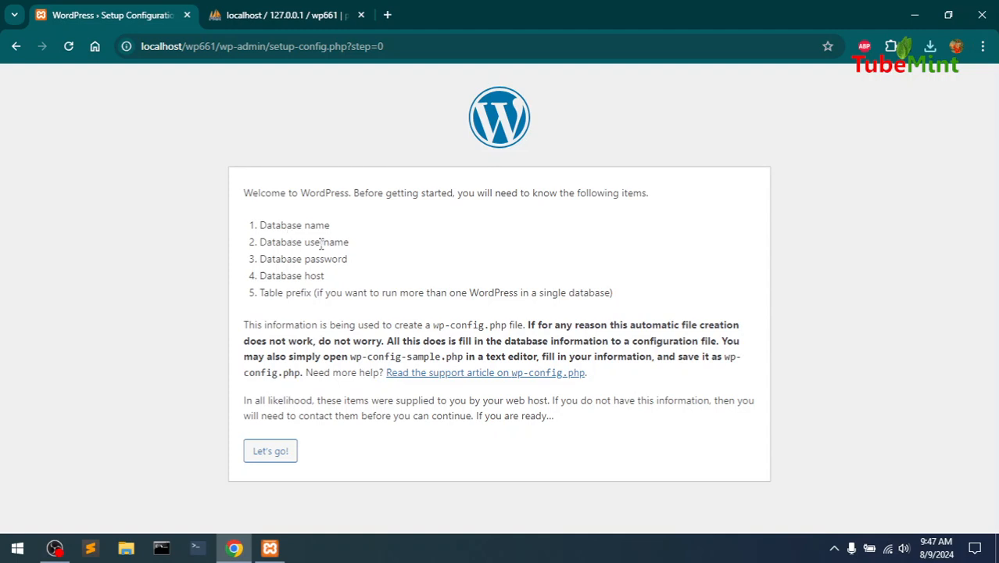
click(266, 456)
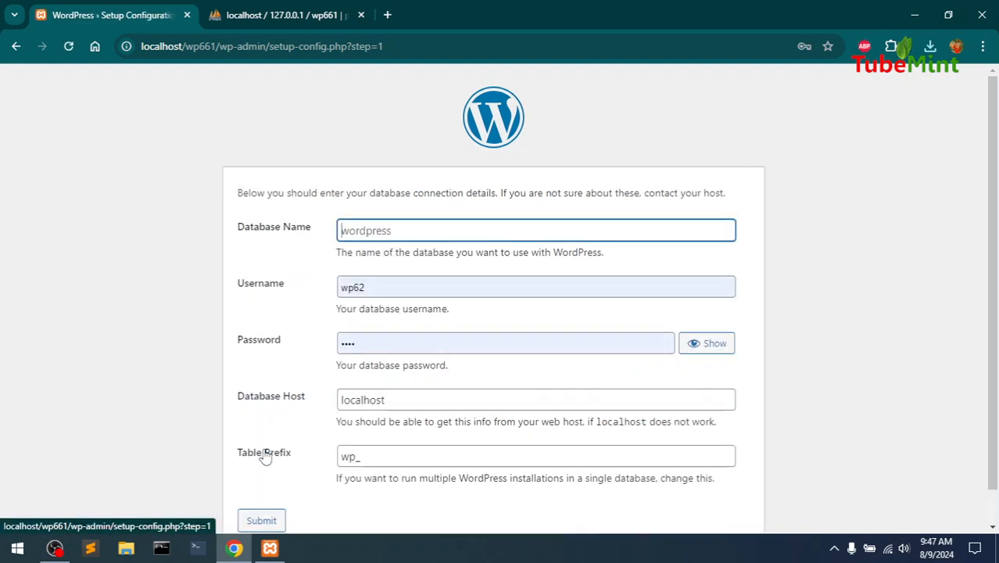
Enter database name wp661, username root and the database password, then submit
click(411, 232)
text(w)
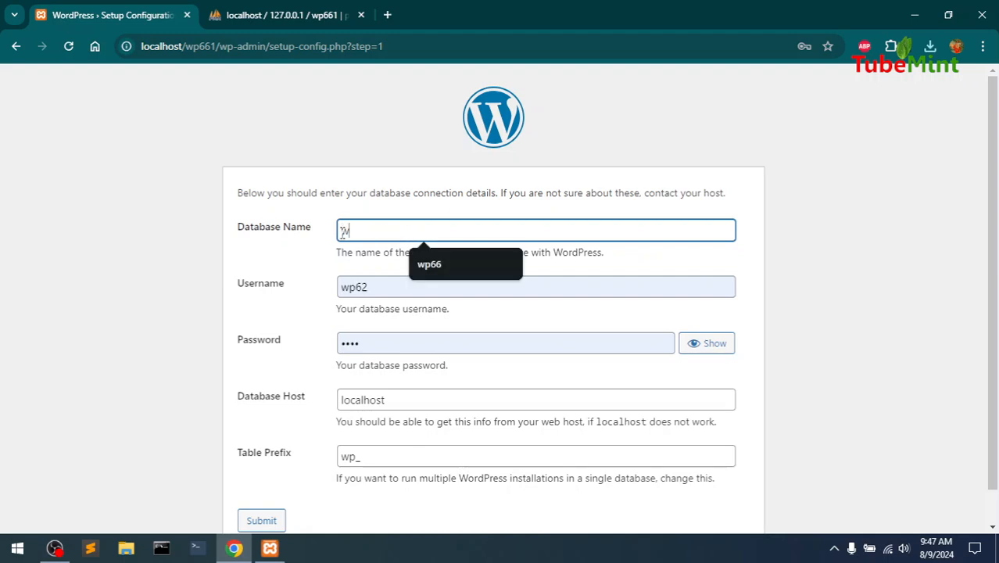
text(p661)
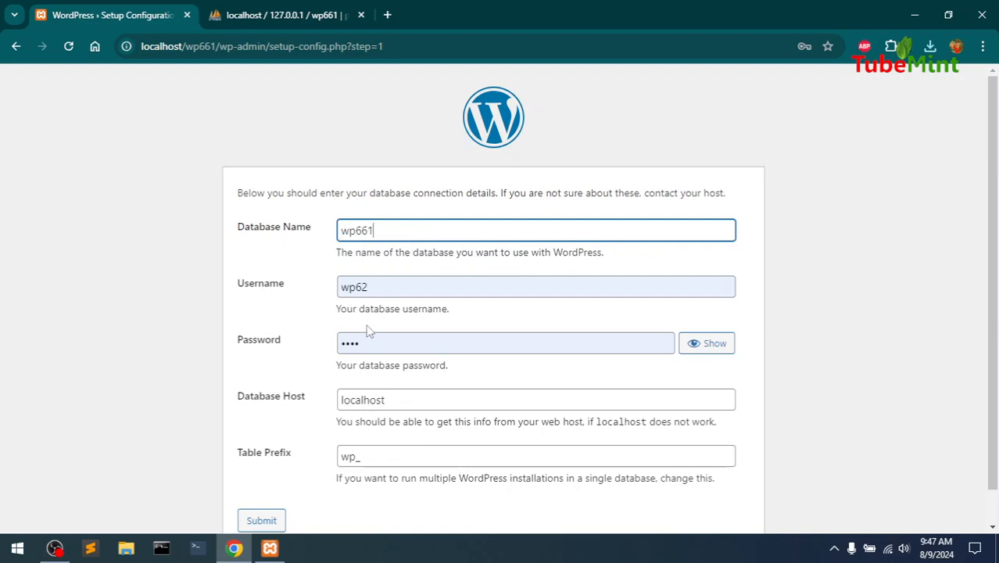
click(386, 288)
drag(386, 287, 301, 286)
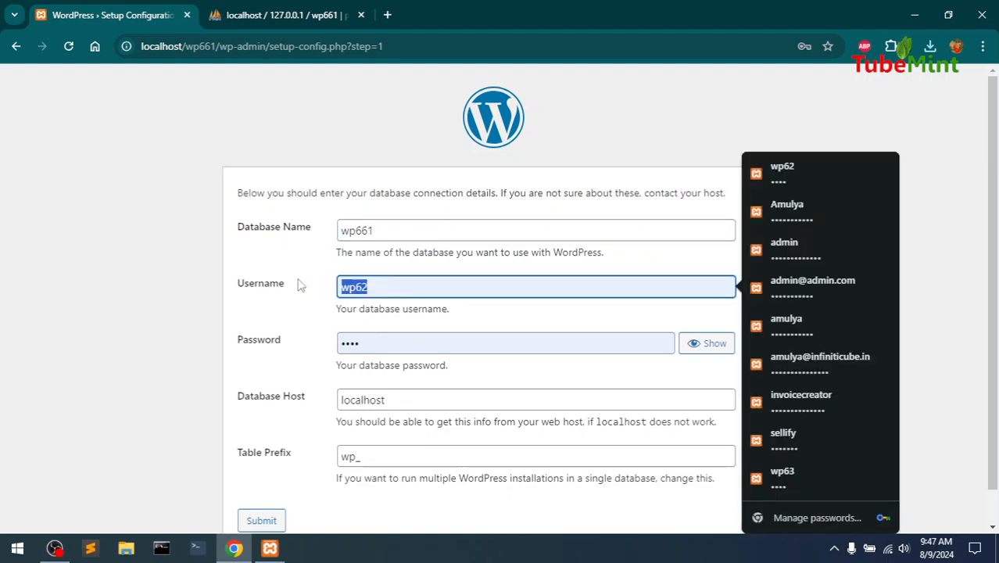
text(root)
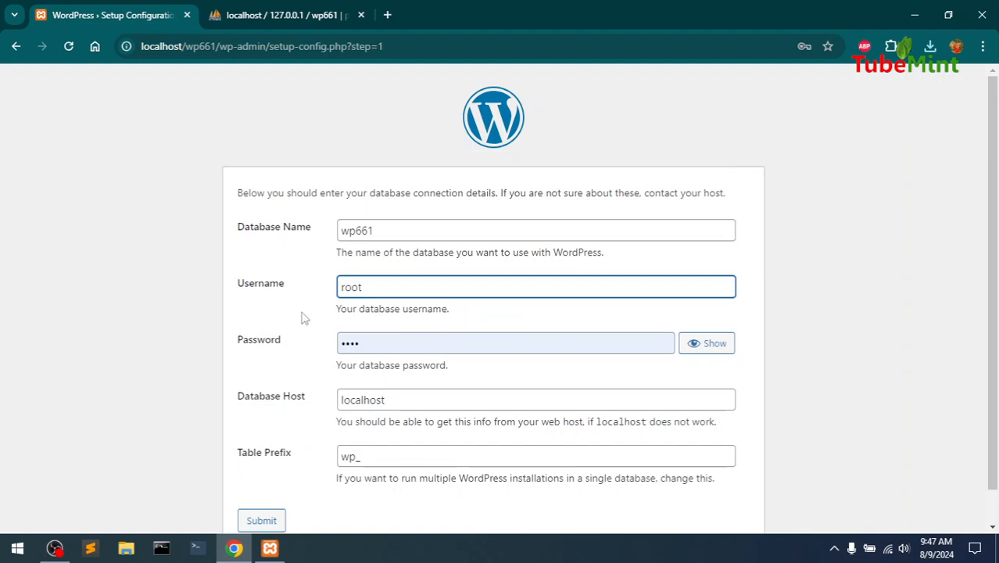
click(369, 342)
drag(369, 342, 311, 350)
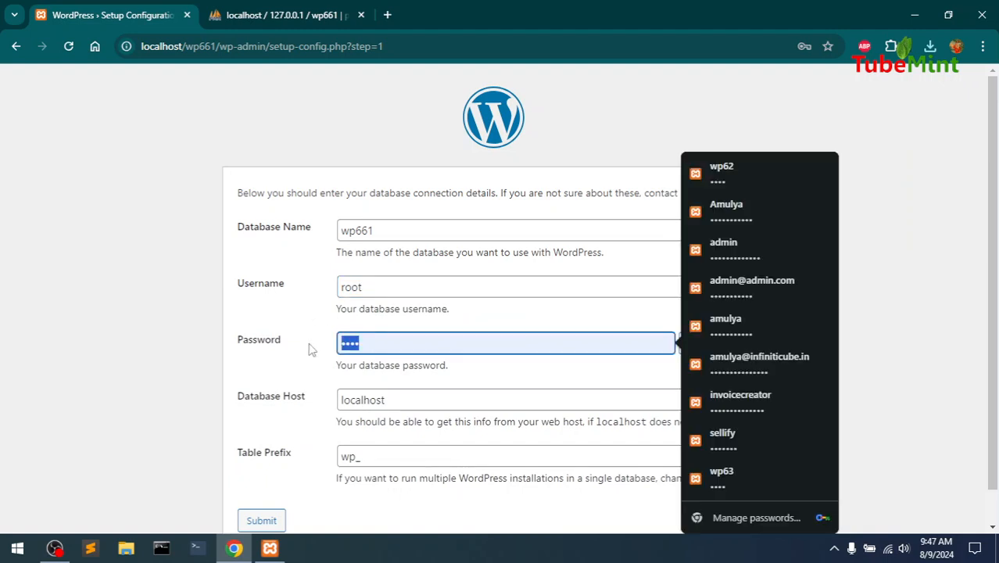
text(•••••)
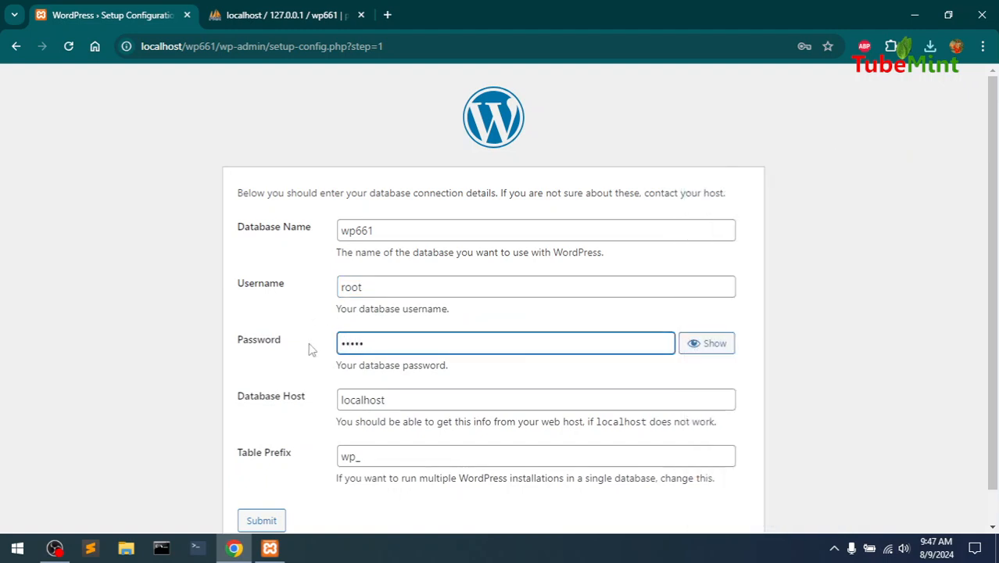
text(••)
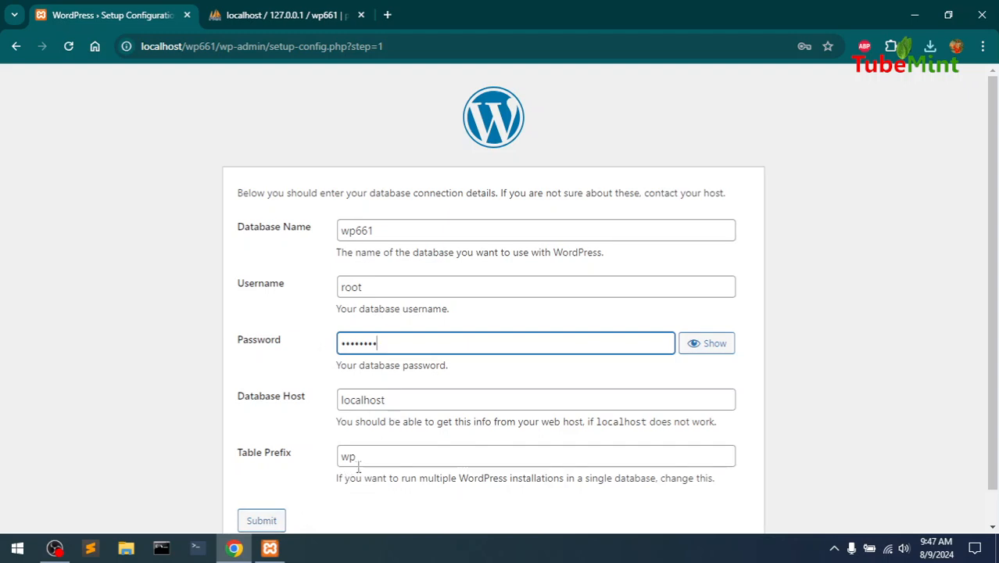
click(266, 520)
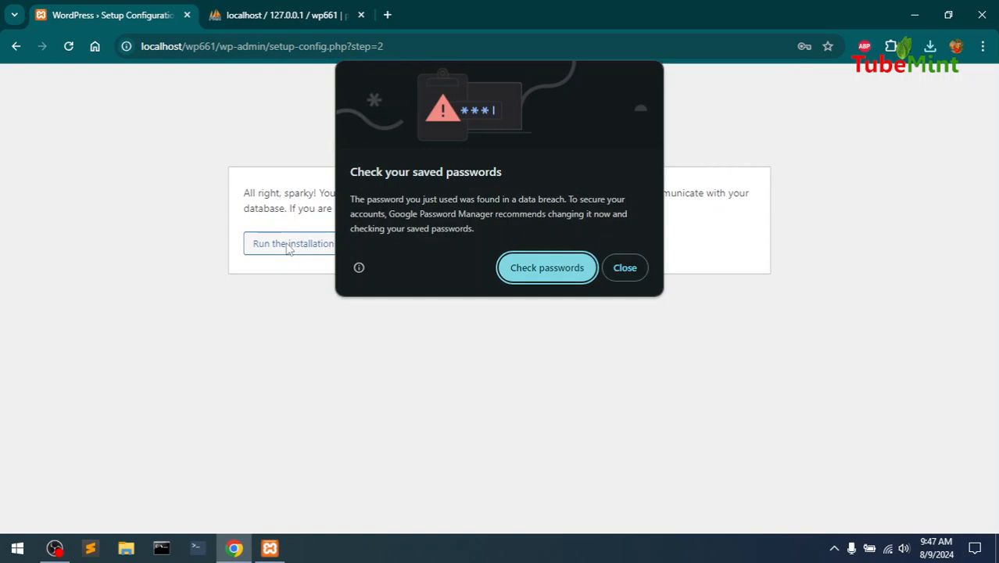
Start the WordPress installation and enter the site title WP661
click(614, 266)
click(303, 245)
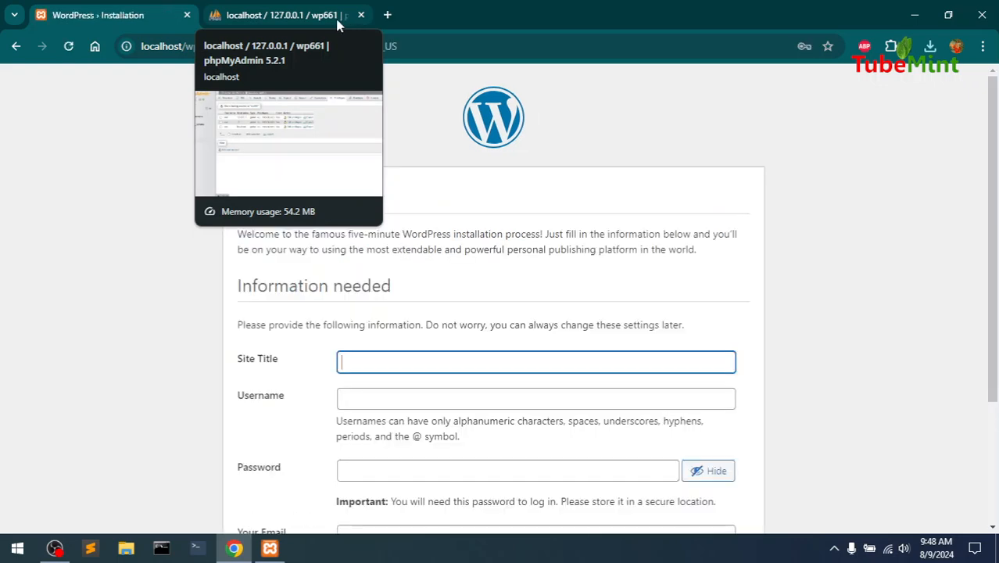
click(402, 353)
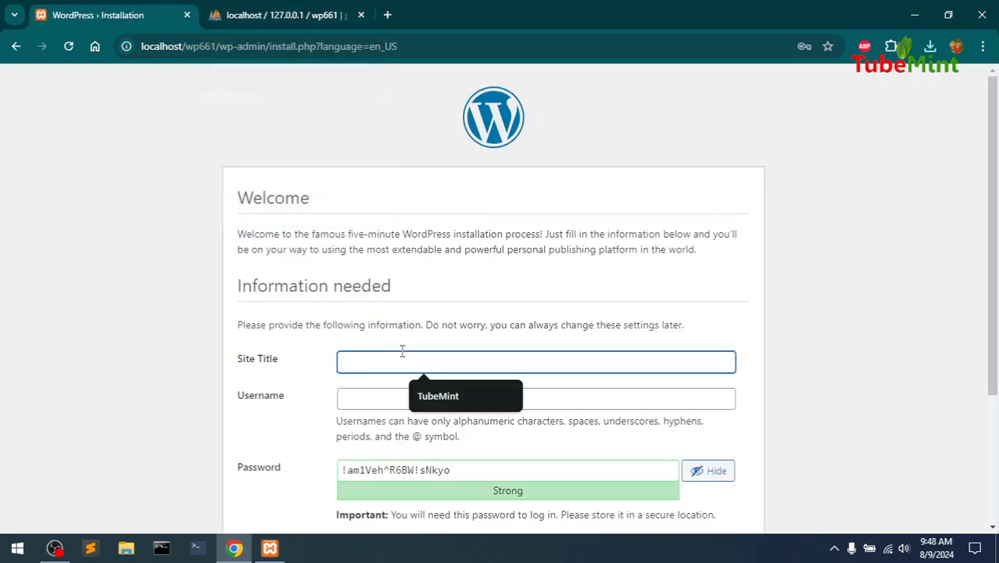
text(WP661)
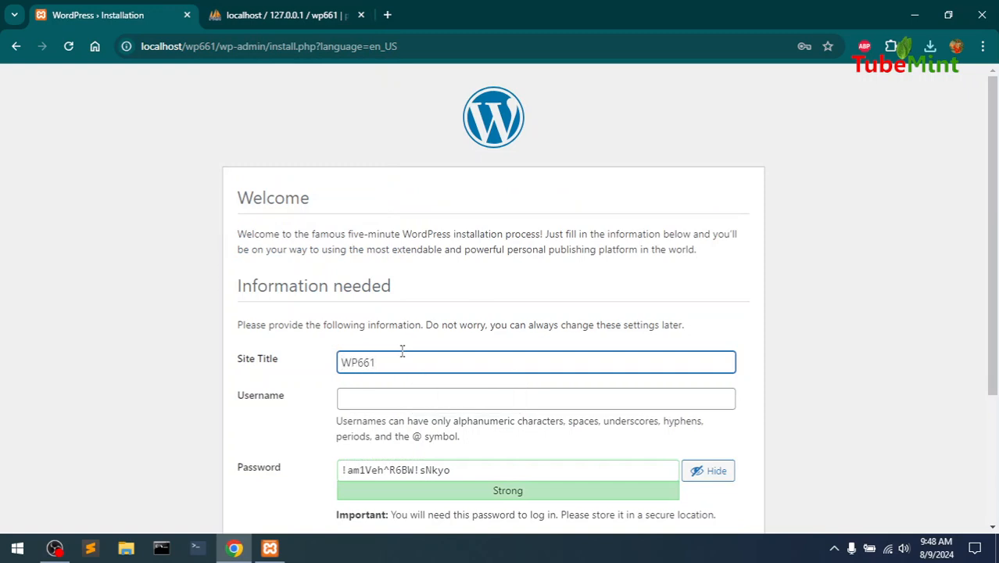
Set admin username wp661 with a confirmed weak password and submit Install WordPress
click(370, 404)
text(wp)
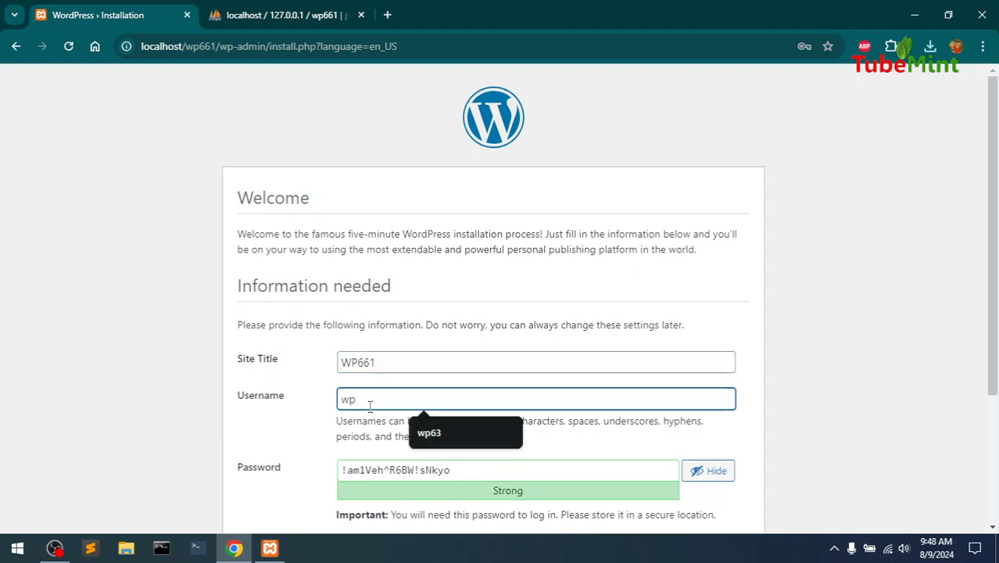
text(661)
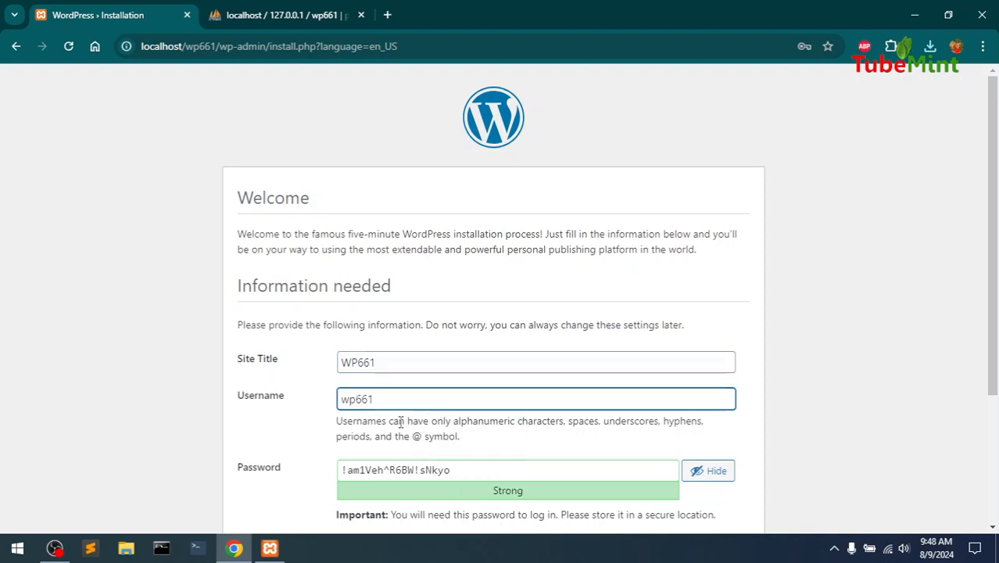
click(464, 462)
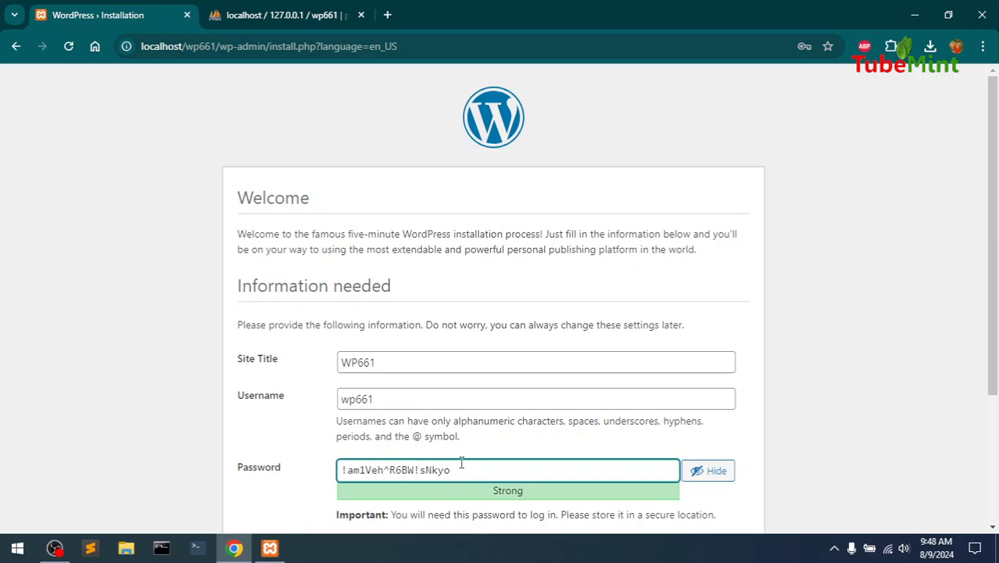
key(ctrl+a)
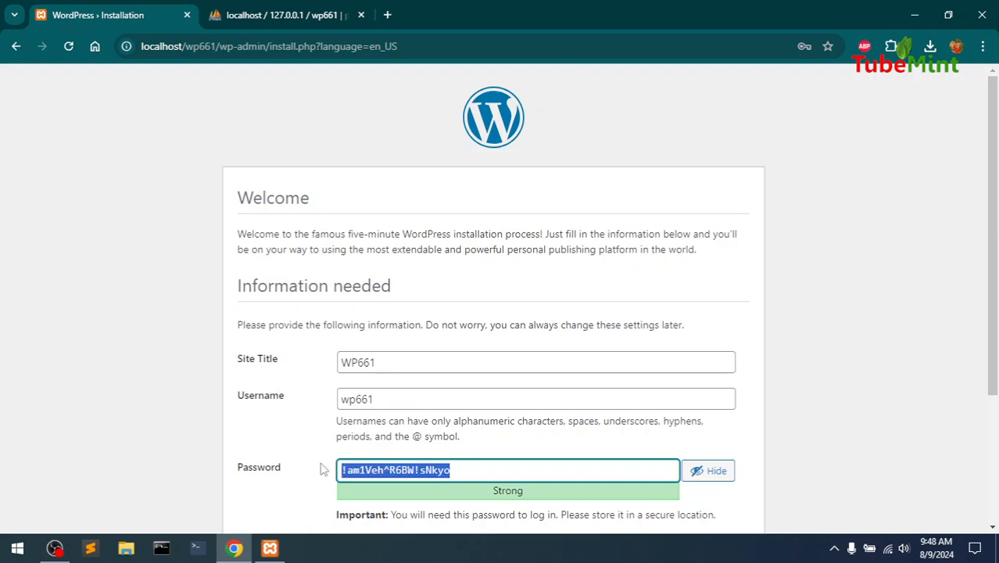
key(BackSpace)
text(wpp)
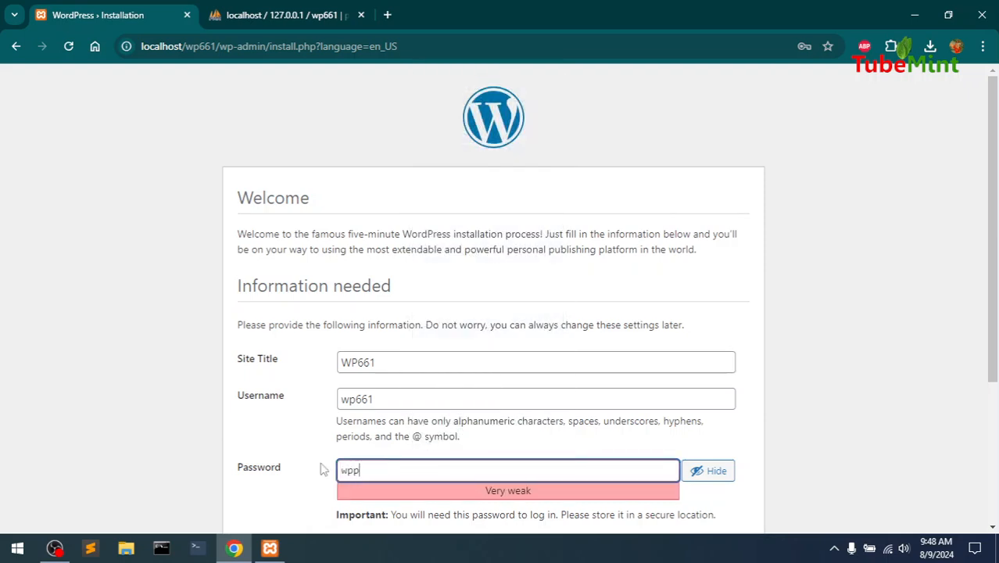
key(BackSpace)
text(661)
drag(989, 220, 989, 355)
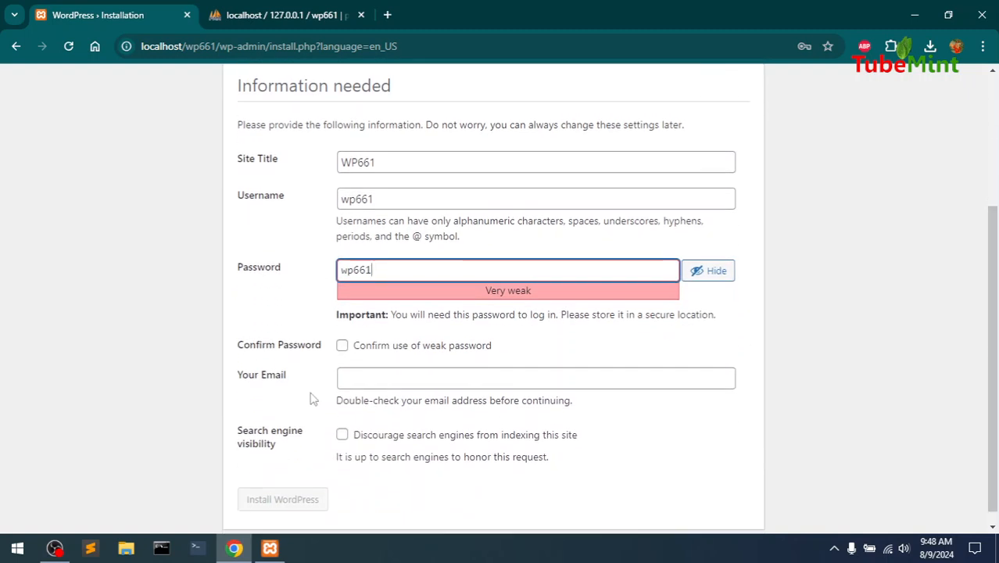
click(342, 346)
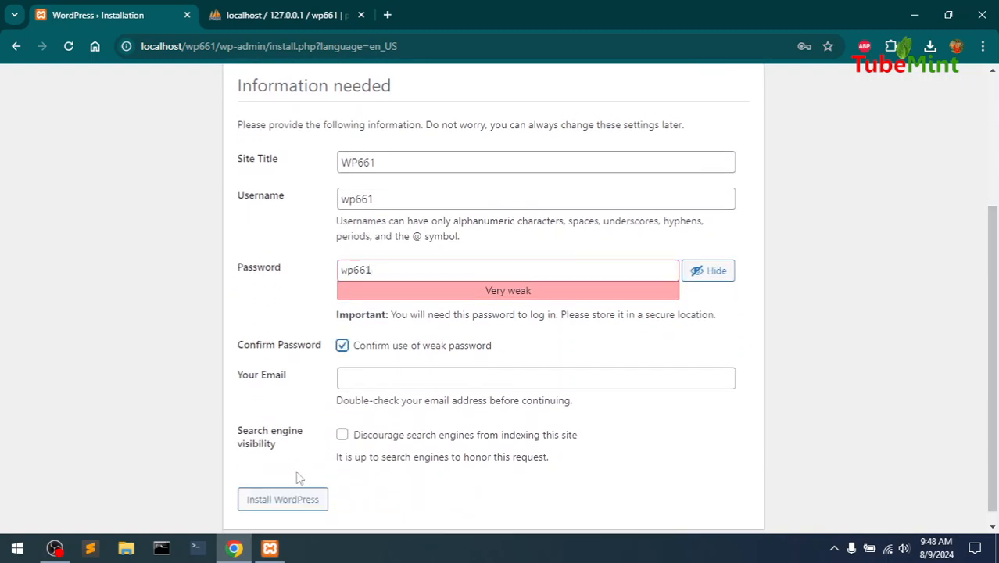
click(280, 504)
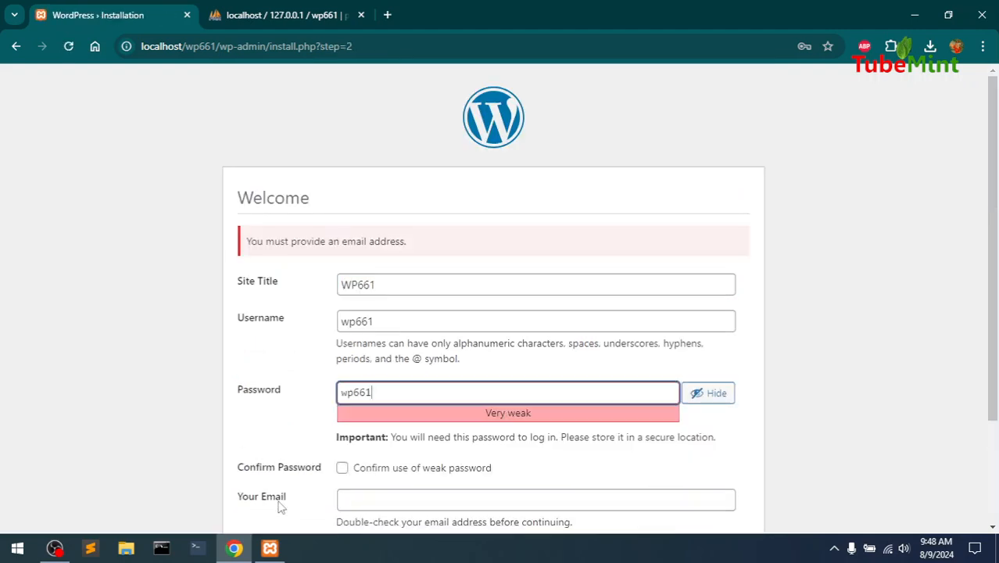
Confirm the weak password, fill in the saved admin email, and run the WordPress installation
click(343, 471)
click(375, 502)
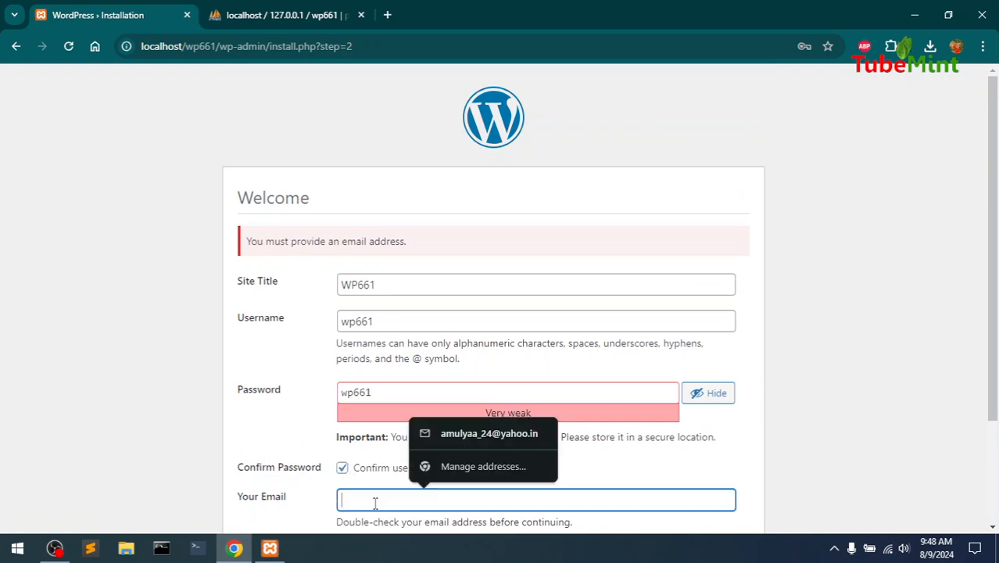
click(481, 434)
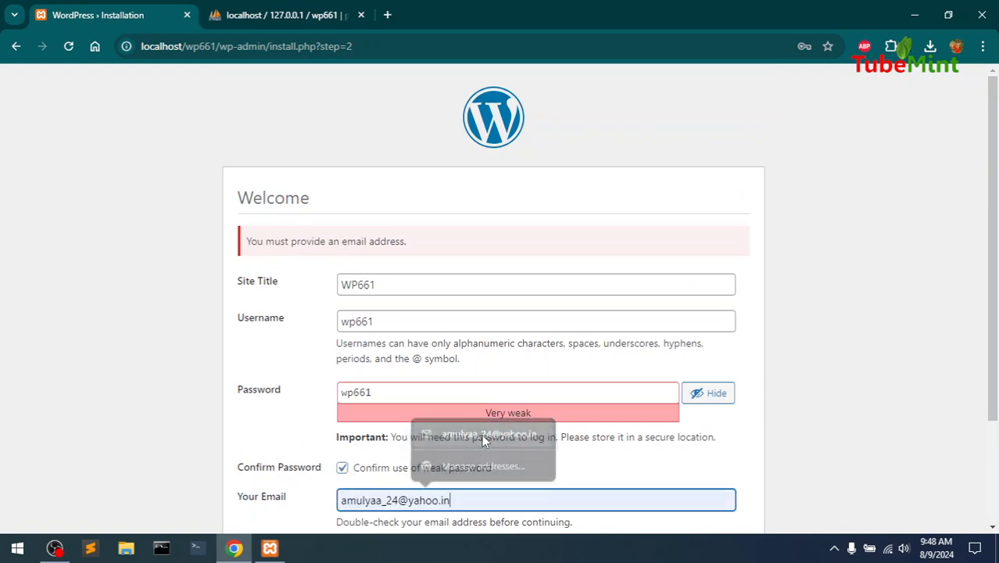
drag(995, 261, 998, 473)
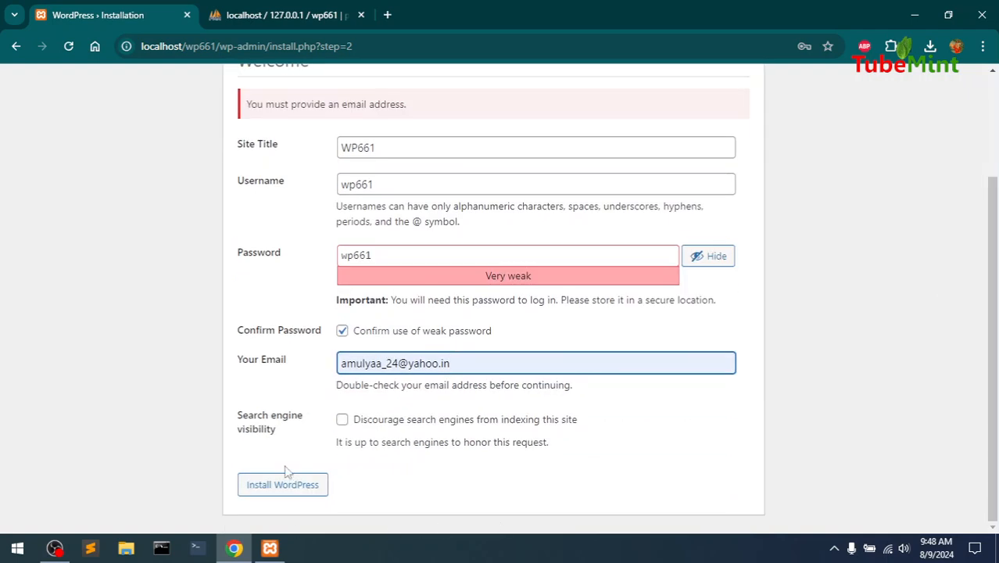
click(269, 492)
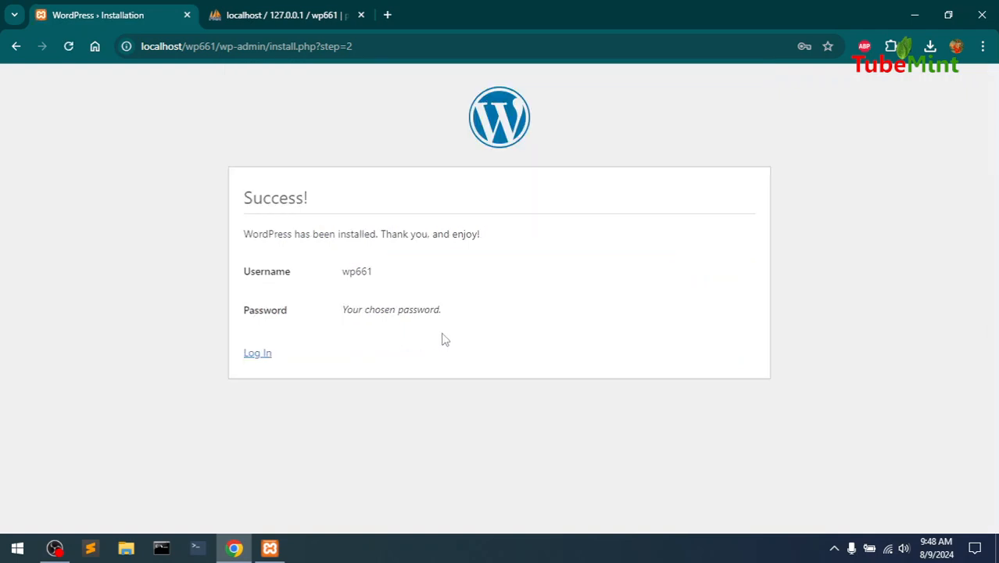
On the login page, correct the username to wp661, enter and verify the account password, and log in
click(250, 358)
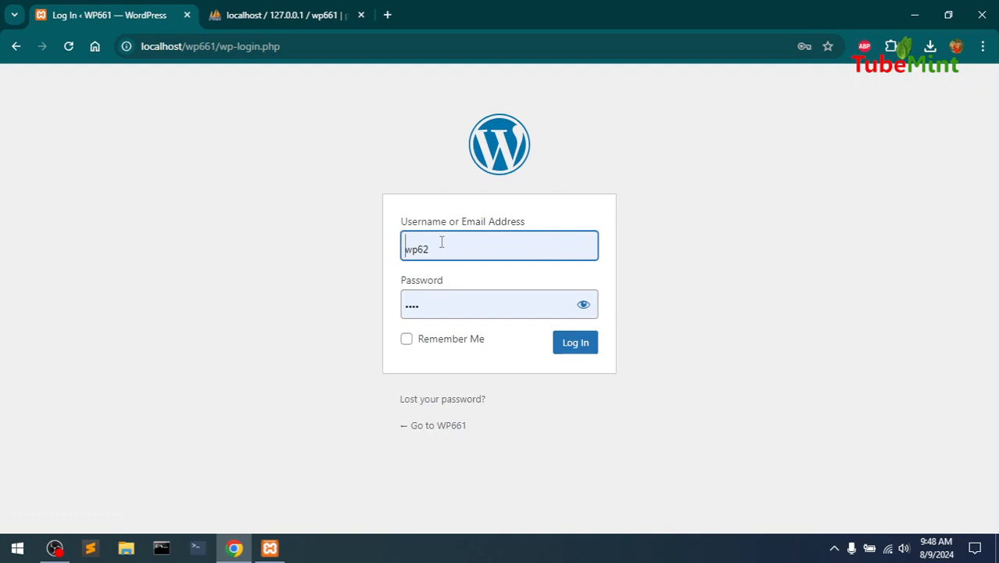
click(440, 244)
click(467, 244)
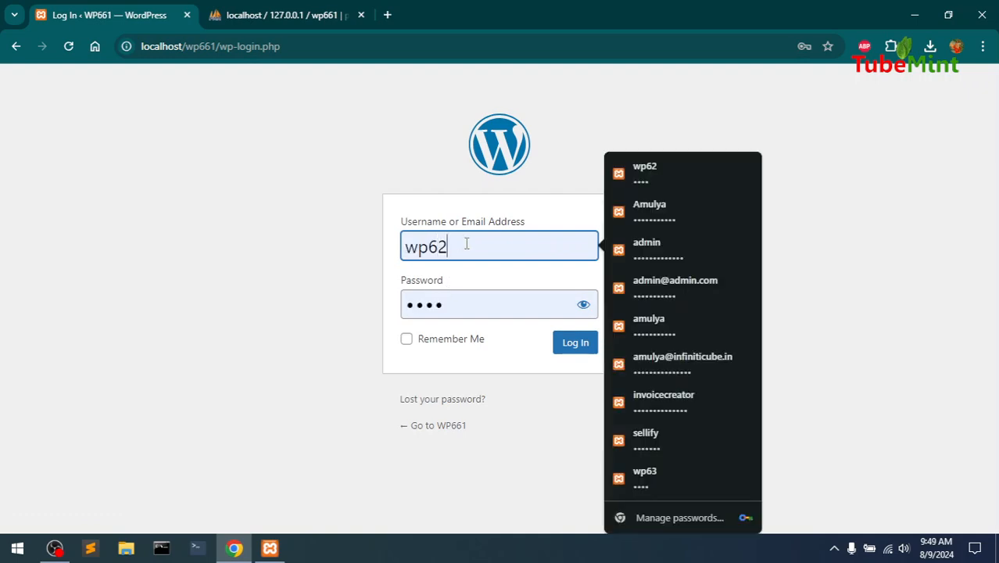
key(BackSpace)
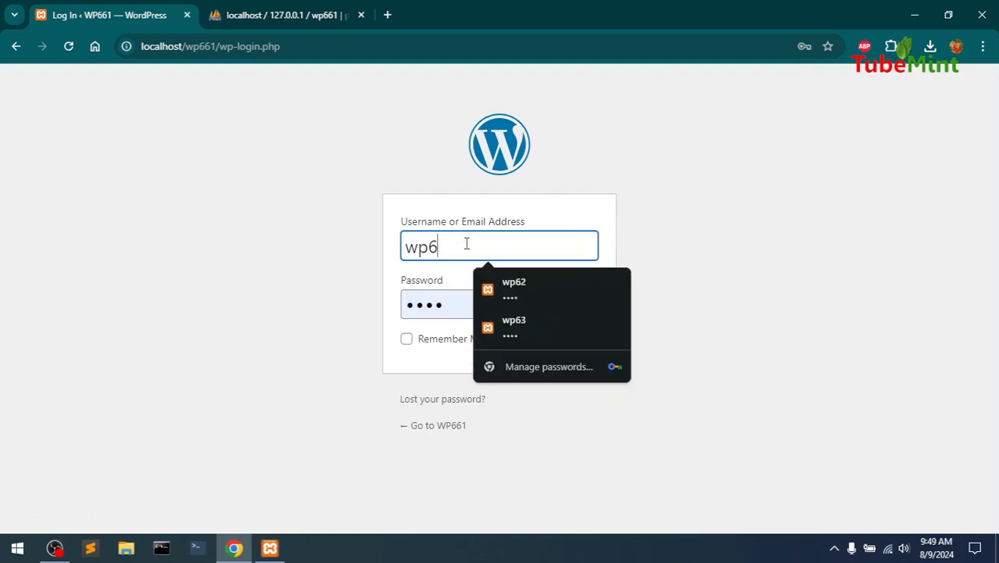
text(61)
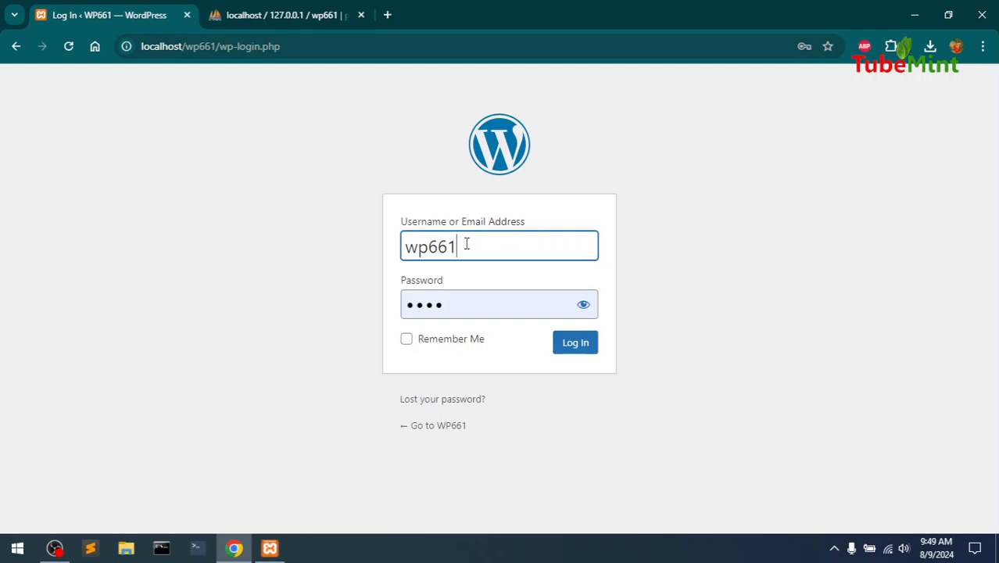
click(468, 295)
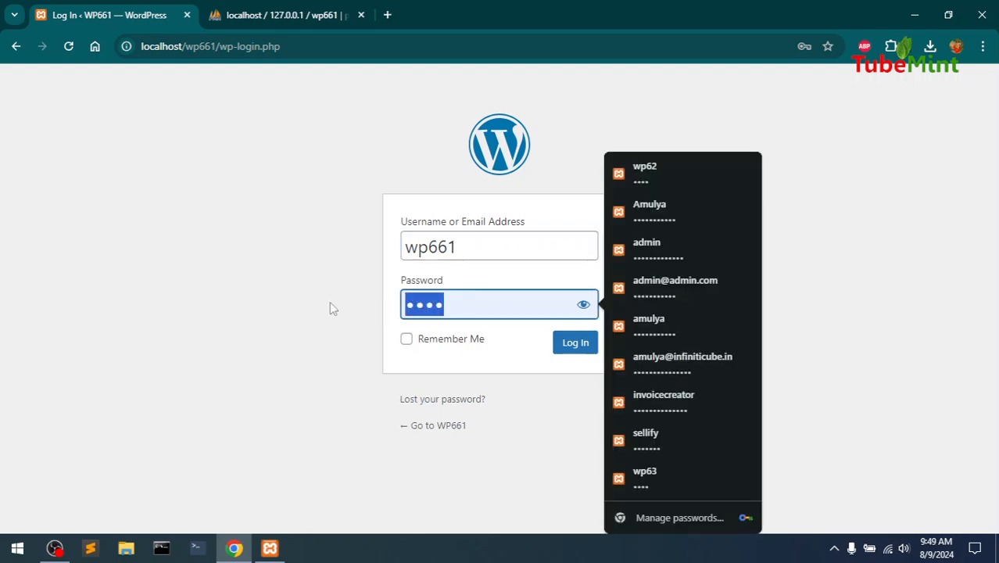
text(1234)
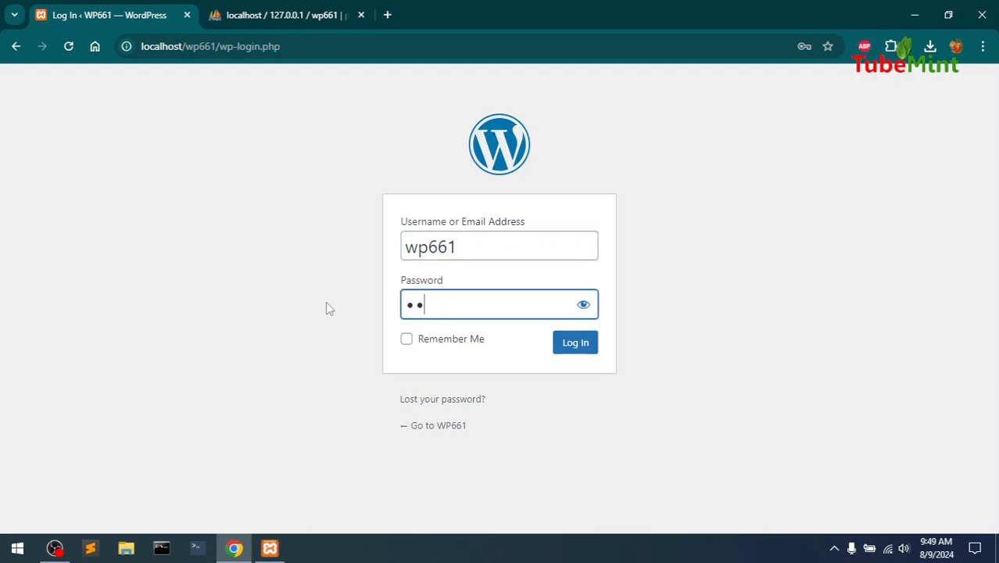
text(5)
click(582, 306)
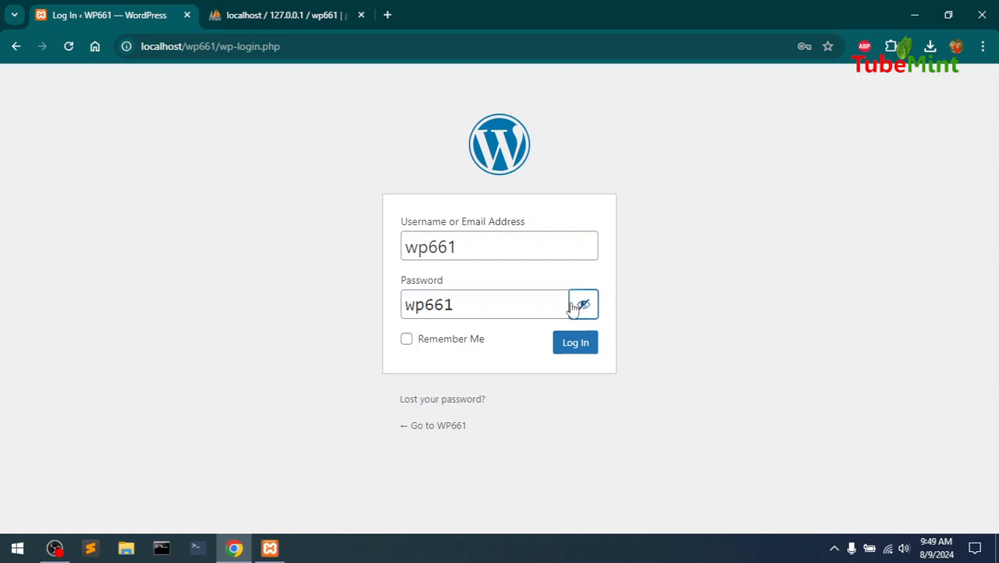
click(576, 345)
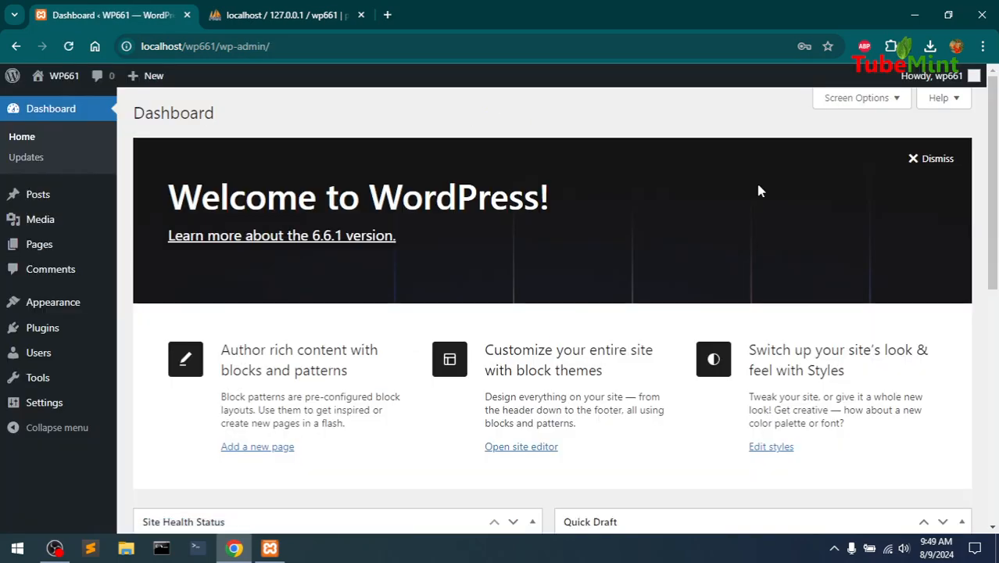
Check the wp661 database privileges in phpMyAdmin, then visit the WP661 site from the dashboard
click(266, 8)
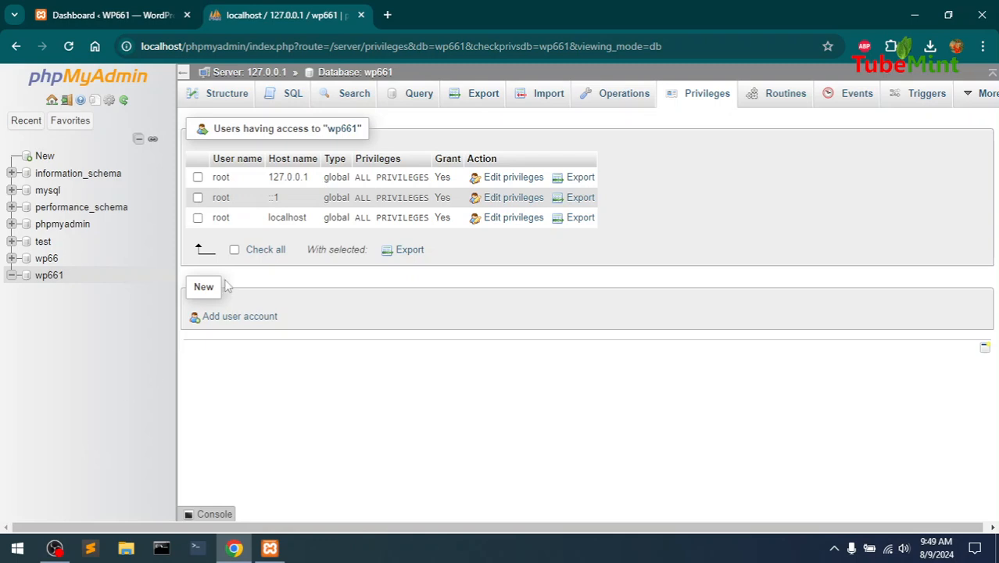
click(75, 8)
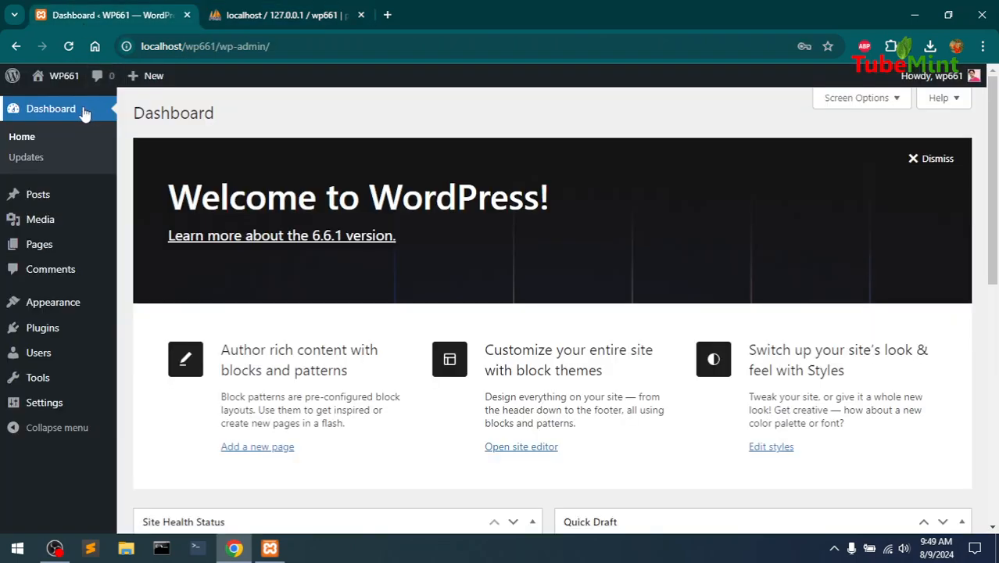
mouse_move(67, 81)
click(51, 103)
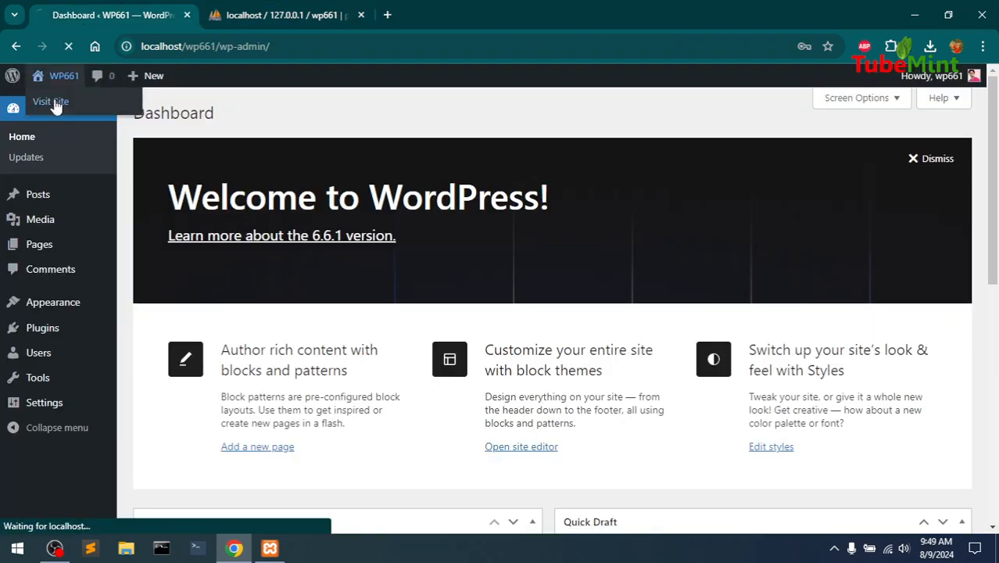